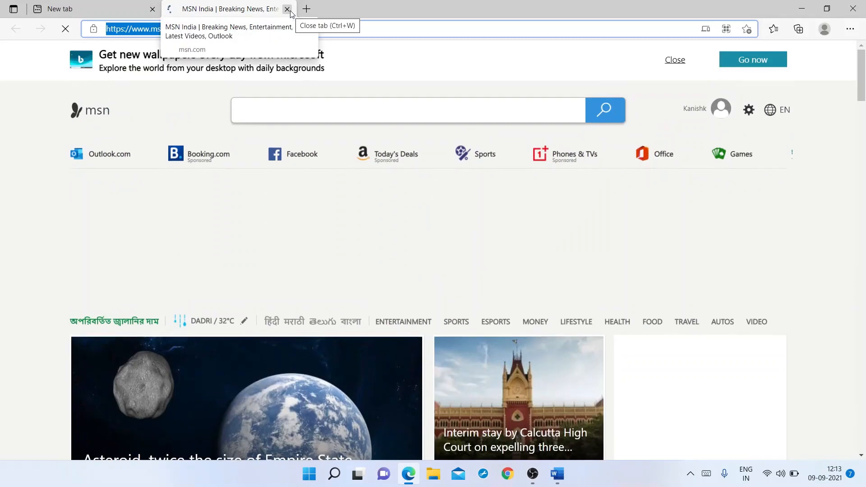
{"action": "left_click", "coordinate": [287, 9]}
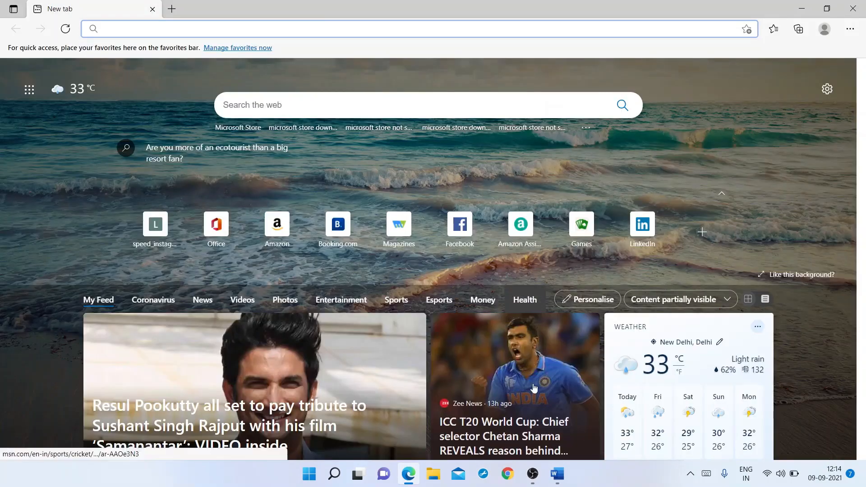
{"action": "left_click", "coordinate": [557, 474]}
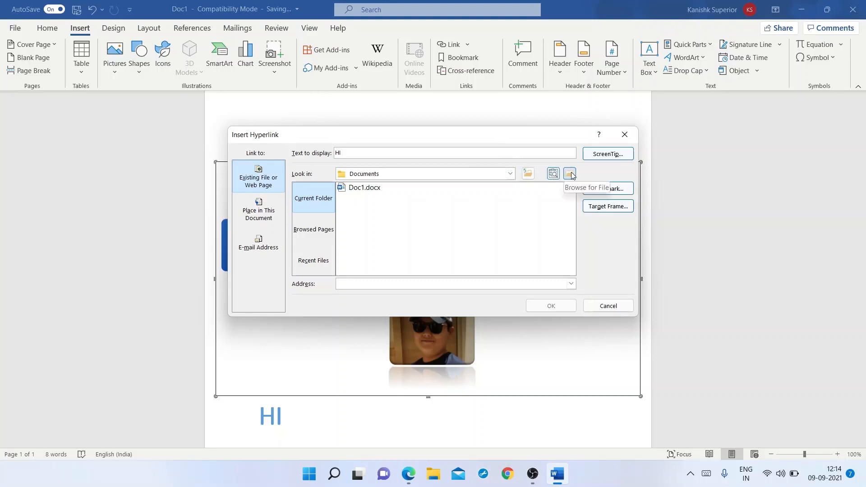
{"action": "left_click", "coordinate": [318, 221]}
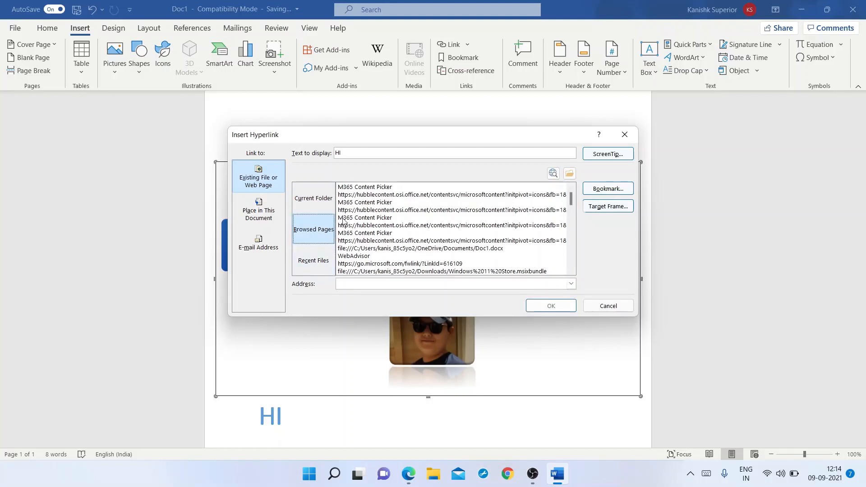
{"action": "left_click", "coordinate": [315, 262]}
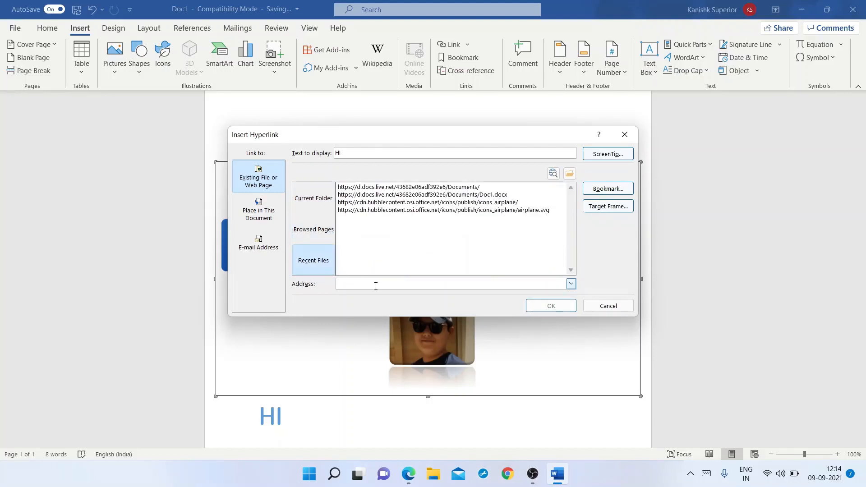
{"action": "type", "text": "h"}
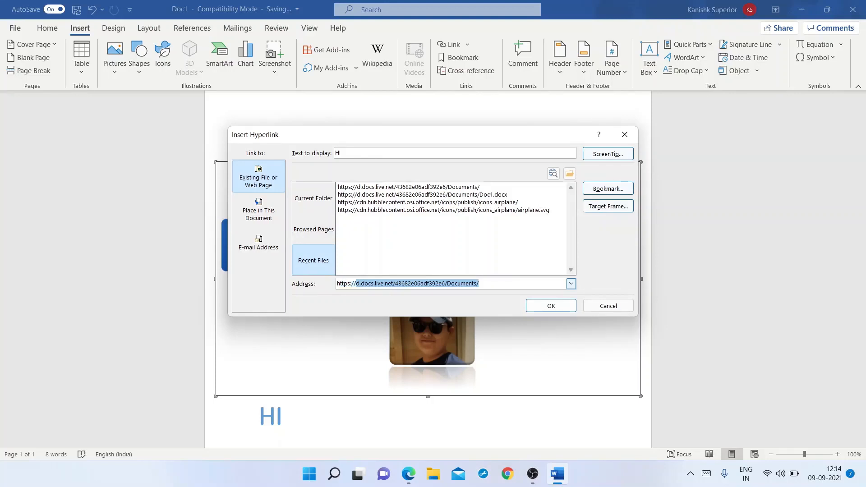
{"action": "type", "text": "ttps://www.google.com"}
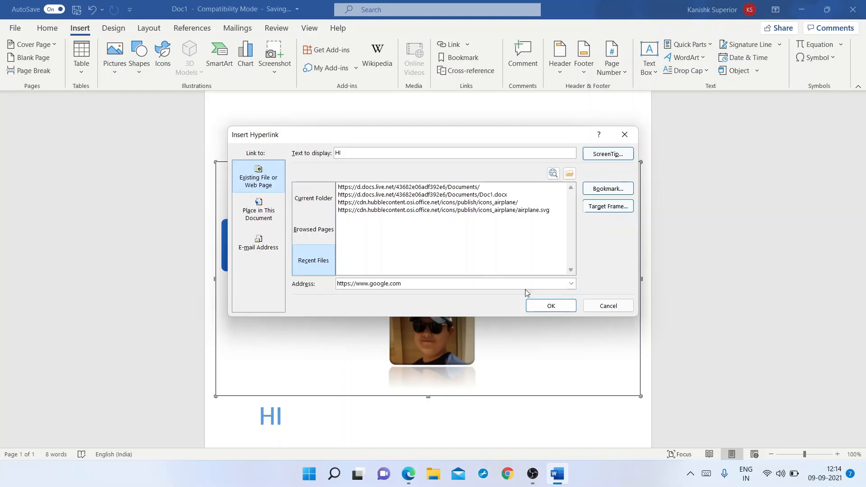
{"action": "left_click", "coordinate": [553, 307]}
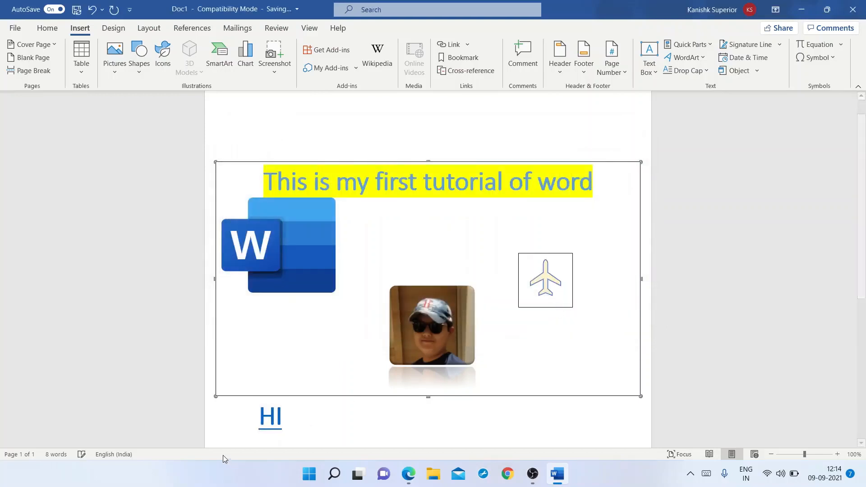
{"action": "left_click", "coordinate": [272, 415], "text": "ctrl"}
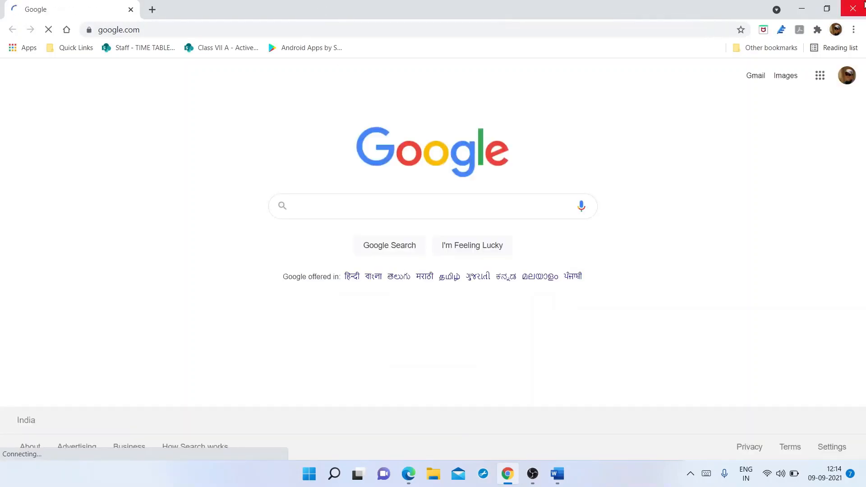
{"action": "left_click", "coordinate": [864, 5]}
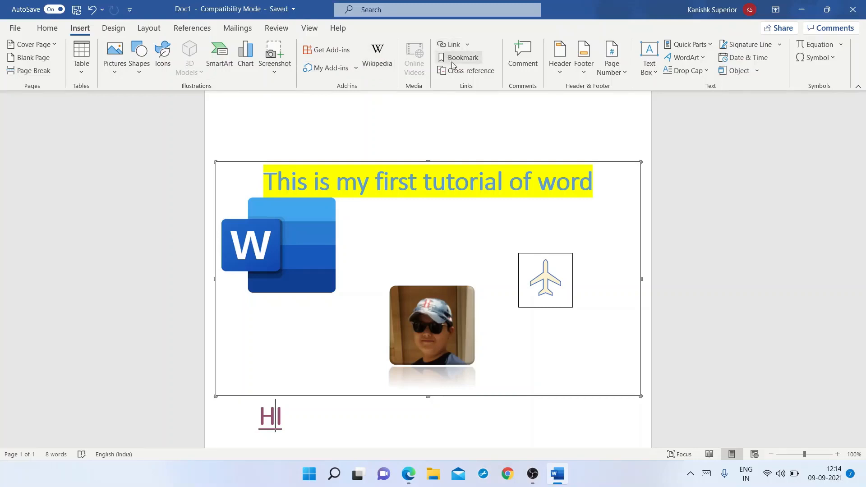
Browse the header designs and insert the Element header from the additional Office.com headers.
{"action": "left_click", "coordinate": [557, 67]}
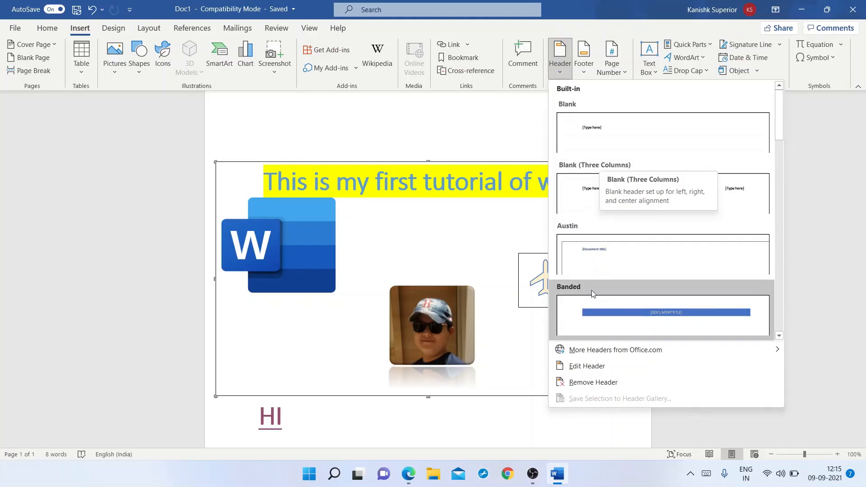
{"action": "left_click", "coordinate": [780, 216]}
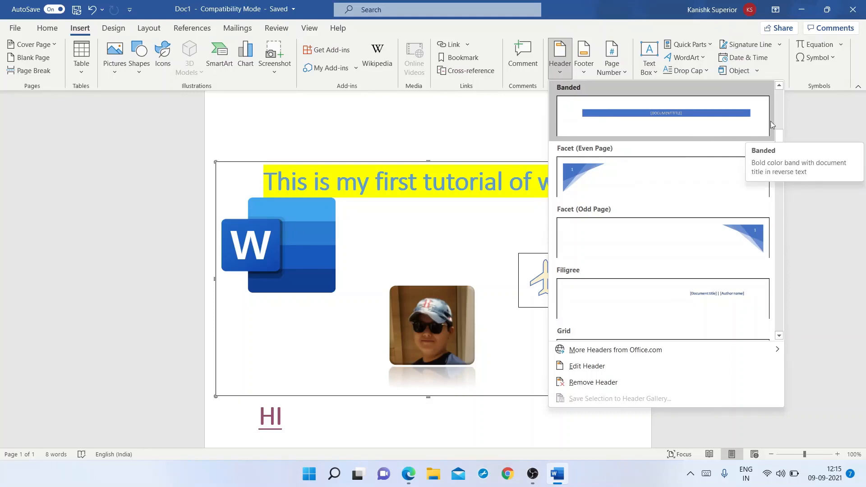
{"action": "left_click", "coordinate": [780, 113]}
{"action": "left_click_drag", "start_coordinate": [781, 122], "coordinate": [733, 76]}
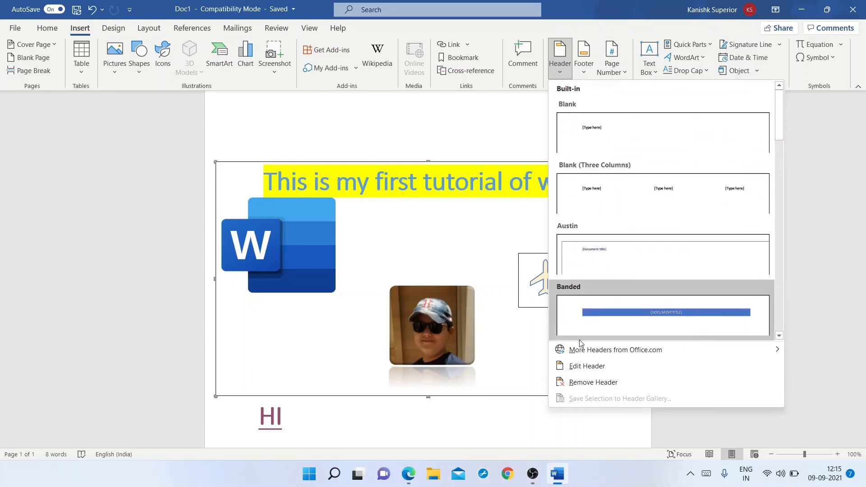
{"action": "mouse_move", "coordinate": [602, 354]}
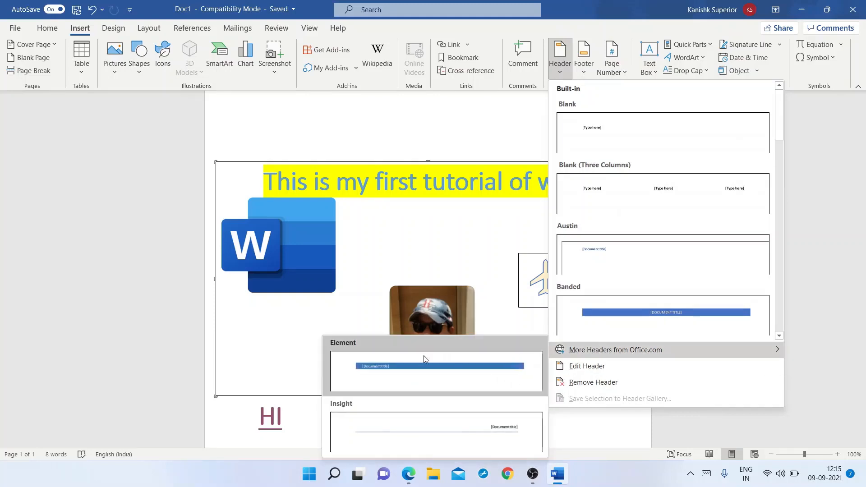
{"action": "left_click", "coordinate": [396, 357]}
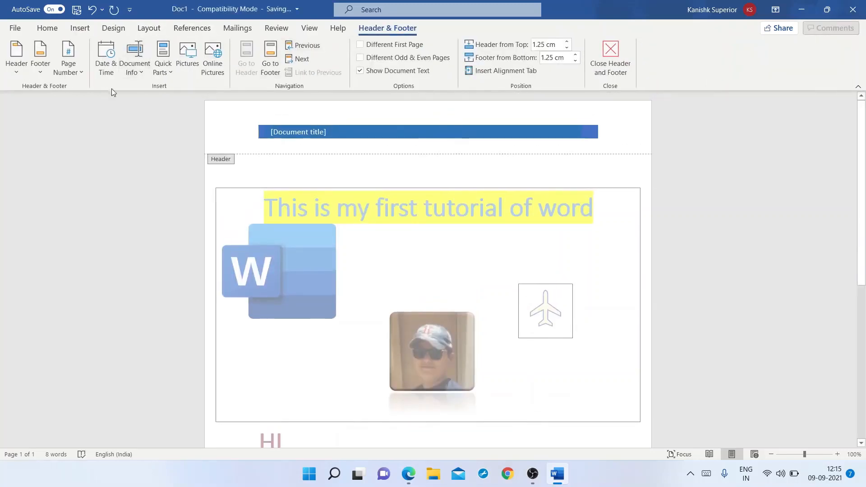
{"action": "left_click", "coordinate": [105, 63]}
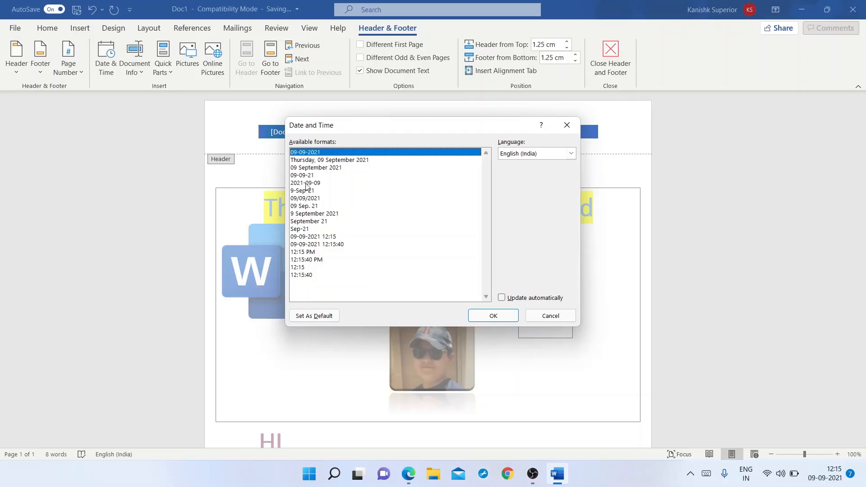
{"action": "left_click", "coordinate": [311, 161]}
{"action": "left_click", "coordinate": [326, 169]}
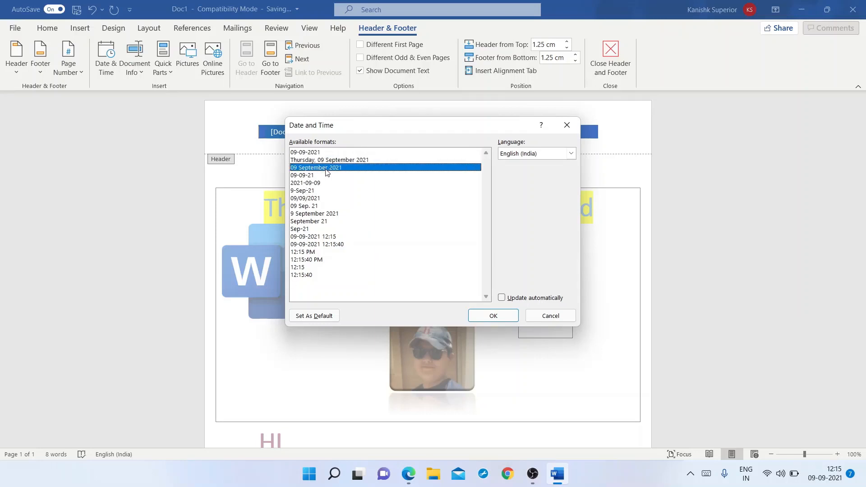
{"action": "left_click", "coordinate": [303, 240]}
{"action": "left_click", "coordinate": [318, 246]}
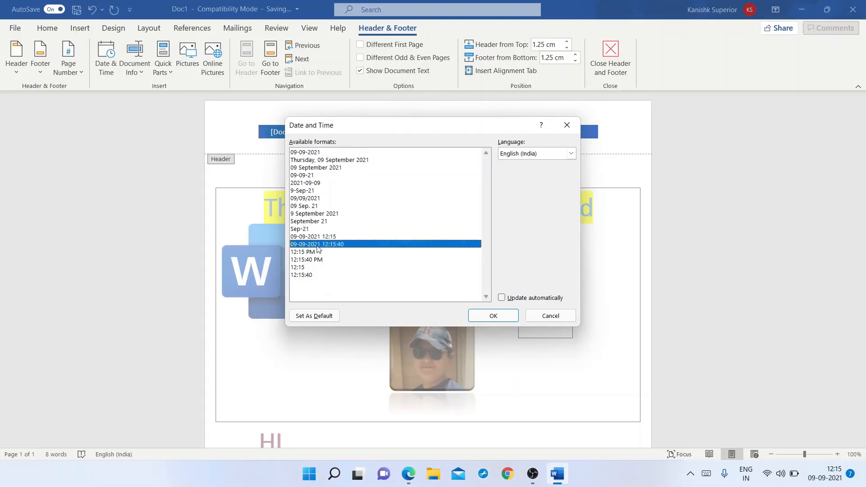
{"action": "left_click", "coordinate": [493, 315]}
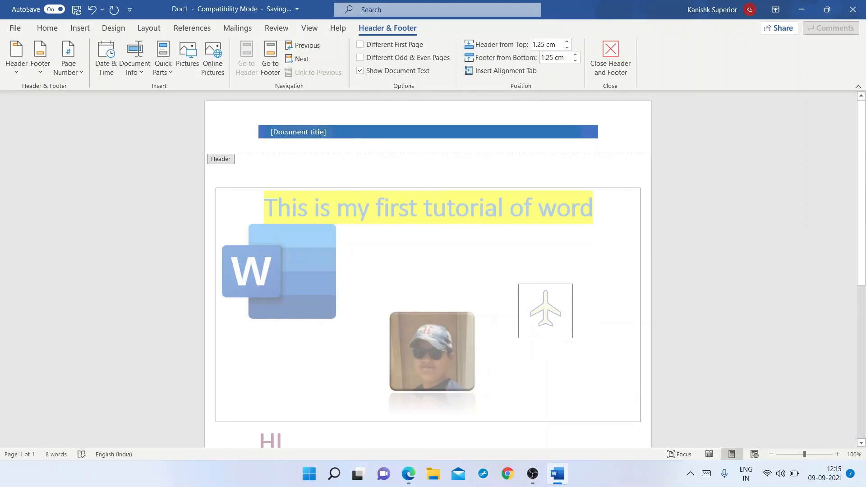
{"action": "left_click", "coordinate": [105, 68]}
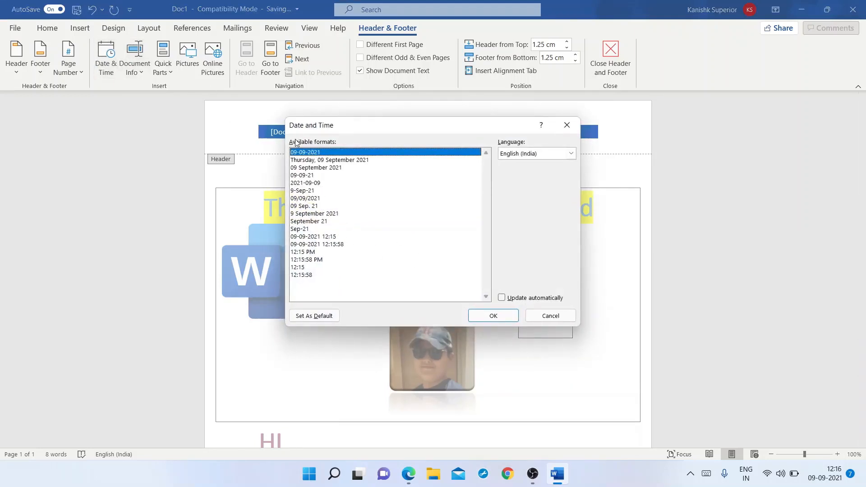
{"action": "left_click", "coordinate": [526, 299]}
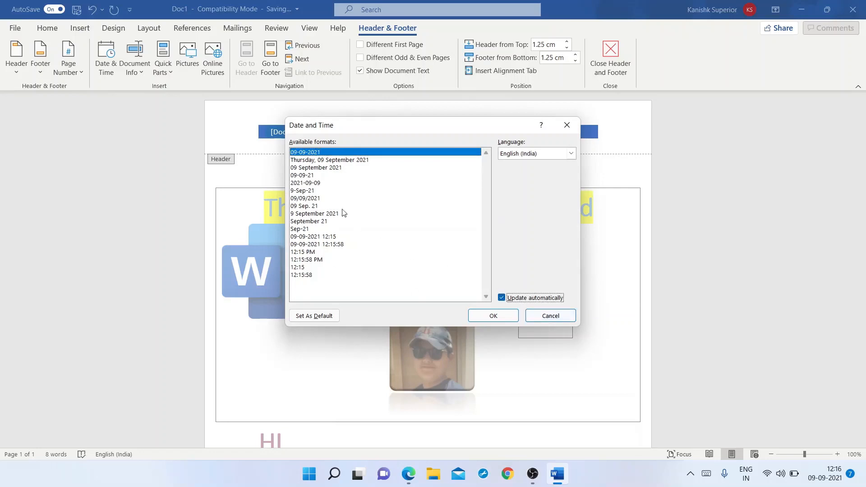
{"action": "left_click", "coordinate": [325, 244]}
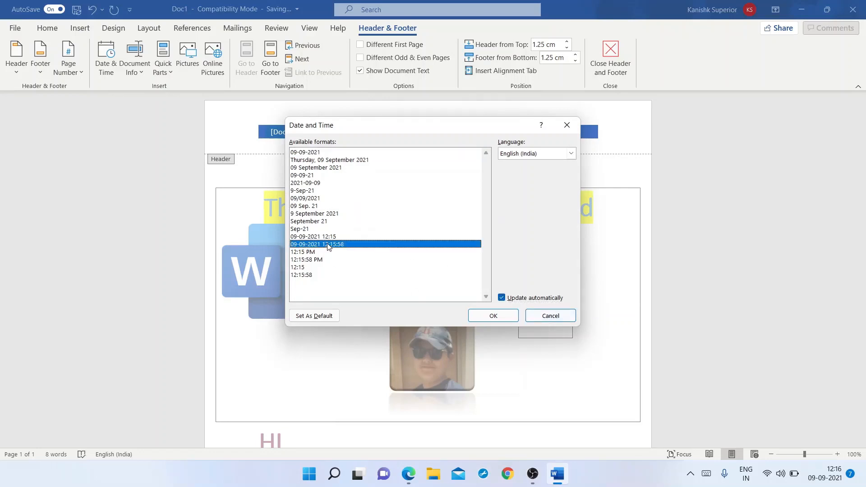
{"action": "left_click", "coordinate": [494, 316]}
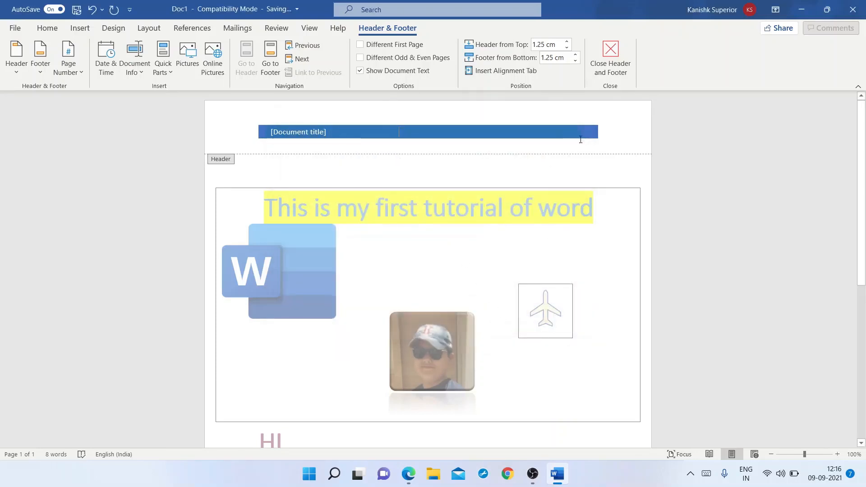
{"action": "scroll", "coordinate": [861, 270], "scroll_direction": "down", "scroll_amount": 10}
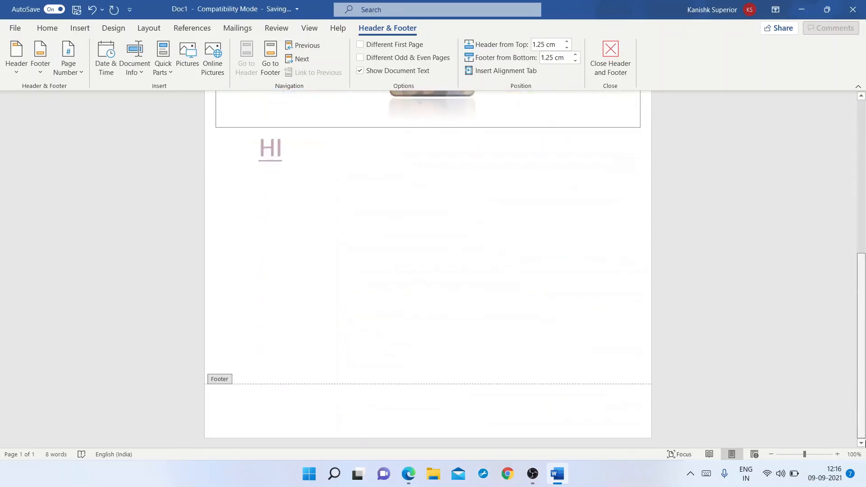
{"action": "scroll", "coordinate": [839, 243], "scroll_direction": "up", "scroll_amount": 10}
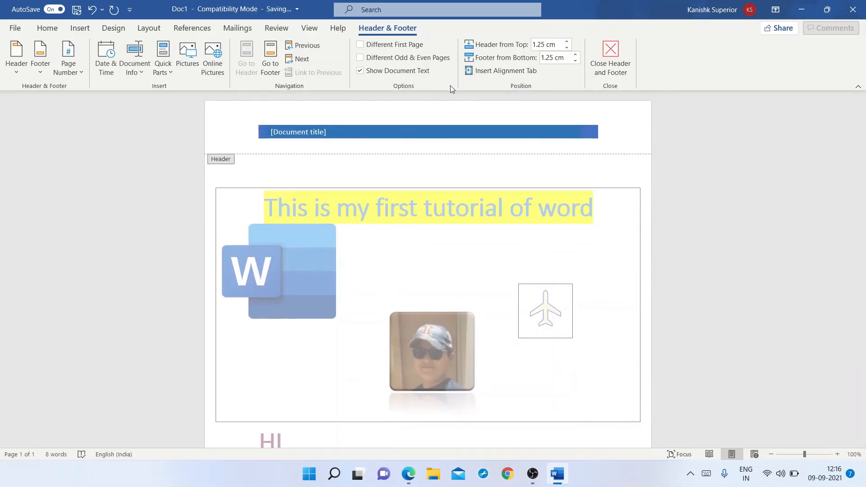
Add a page number at the top of the page in the Plain Number 1 style.
{"action": "left_click", "coordinate": [78, 79]}
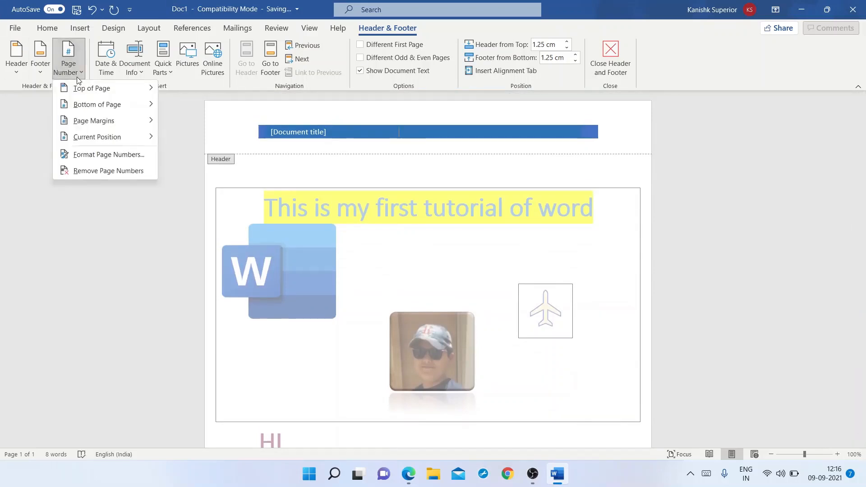
{"action": "left_click", "coordinate": [78, 79]}
{"action": "left_click", "coordinate": [66, 75]}
{"action": "mouse_move", "coordinate": [99, 88]}
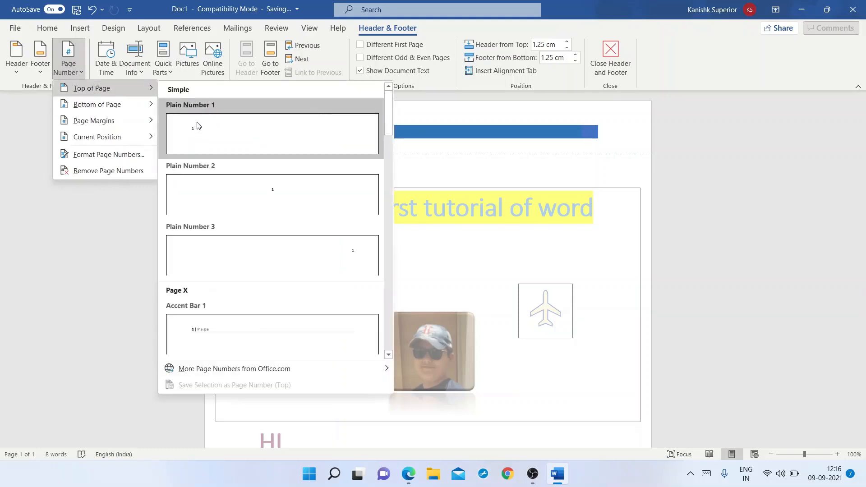
{"action": "left_click", "coordinate": [197, 126]}
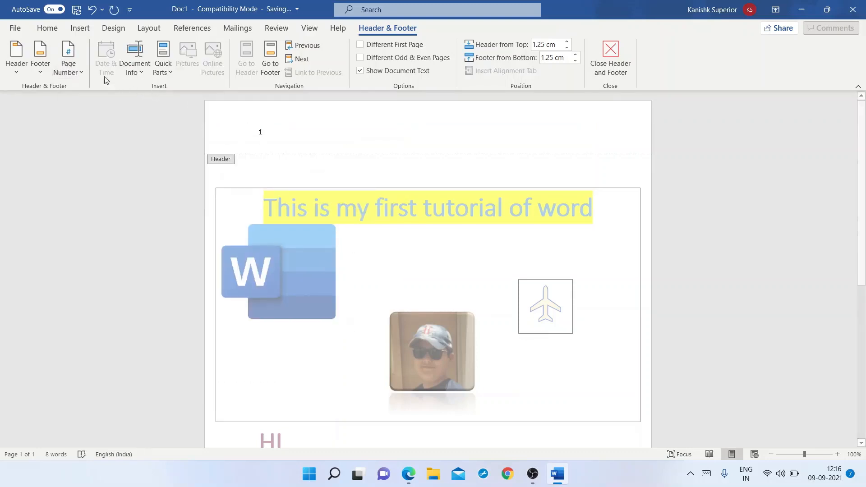
Insert the Author document info field in the header before the page number, and look through the AutoText quick parts.
{"action": "left_click", "coordinate": [140, 74]}
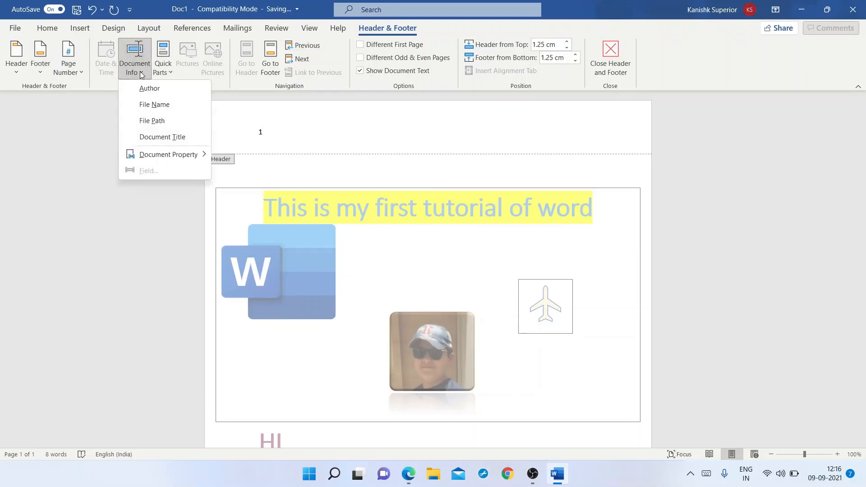
{"action": "left_click", "coordinate": [148, 88]}
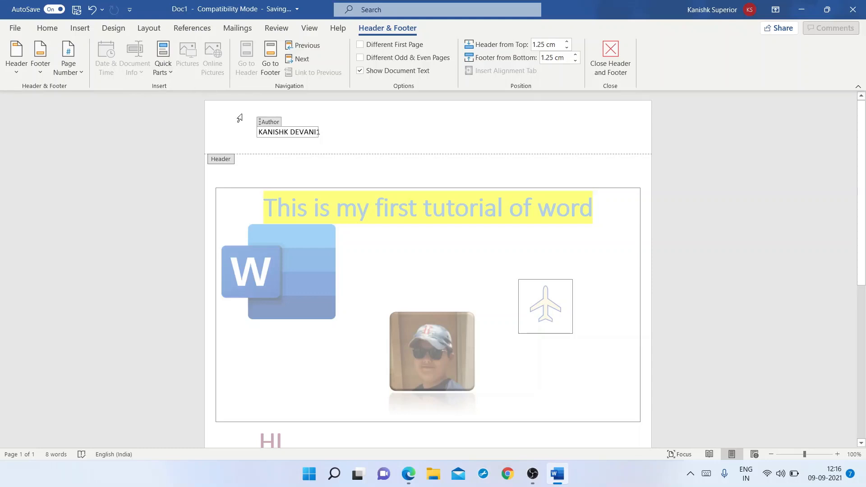
{"action": "left_click", "coordinate": [163, 71]}
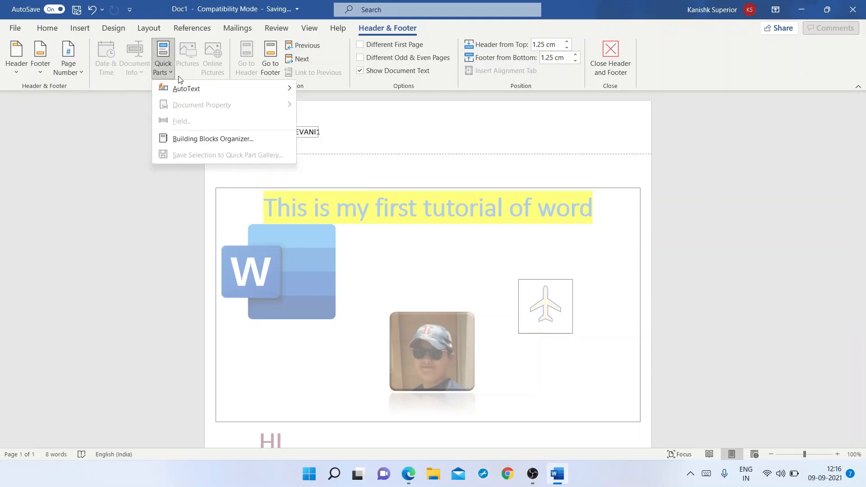
{"action": "mouse_move", "coordinate": [191, 88]}
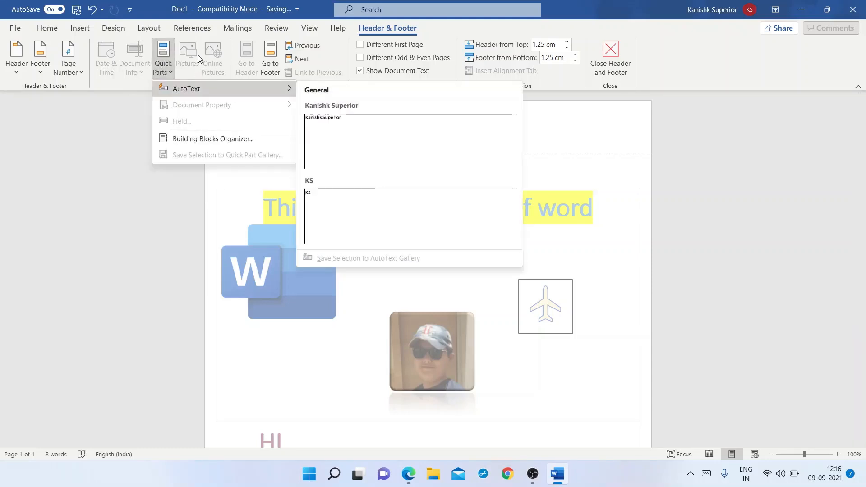
{"action": "left_click", "coordinate": [198, 59]}
Delete the page number that follows the author's name in the header.
{"action": "left_click", "coordinate": [330, 132]}
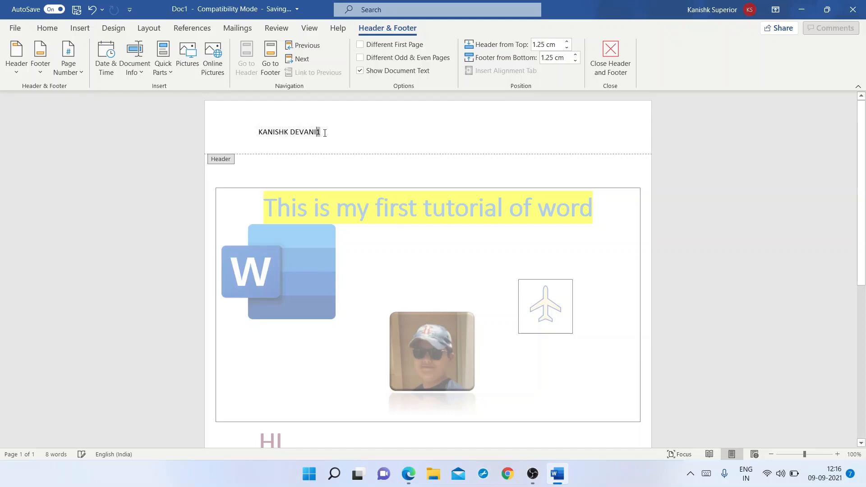
{"action": "key", "text": "ctrl+z"}
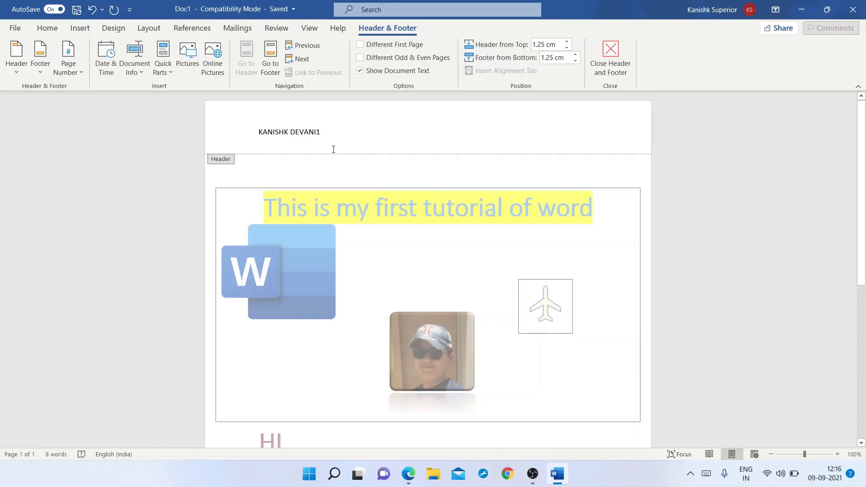
{"action": "key", "text": "BackSpace"}
{"action": "key", "text": "BackSpace"}
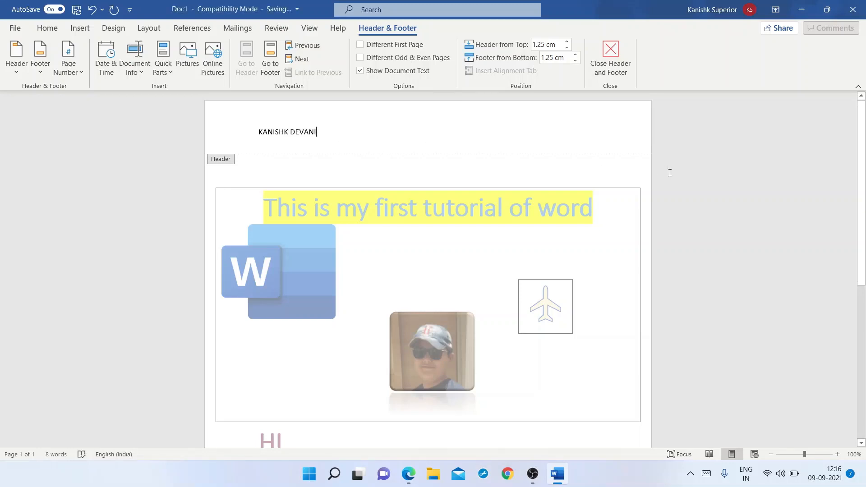
{"action": "scroll", "coordinate": [670, 173], "scroll_direction": "down", "scroll_amount": 5}
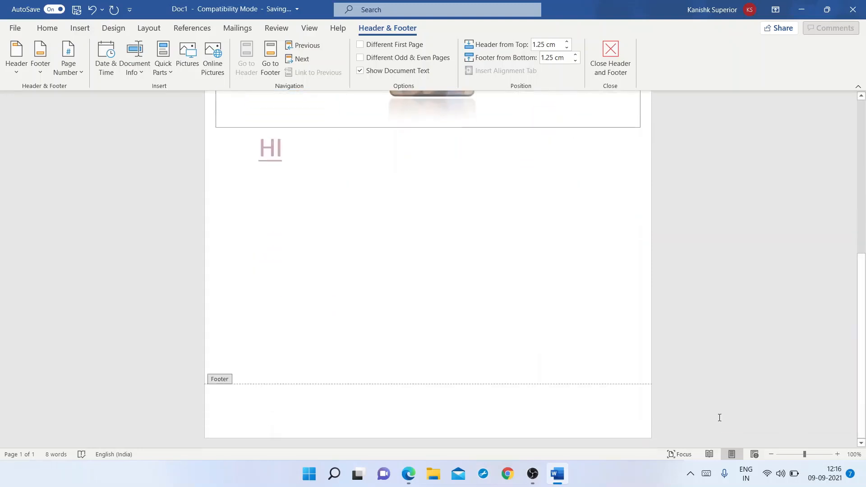
Add a footer to the page using the built-in Blank layout.
{"action": "double_click", "coordinate": [222, 382]}
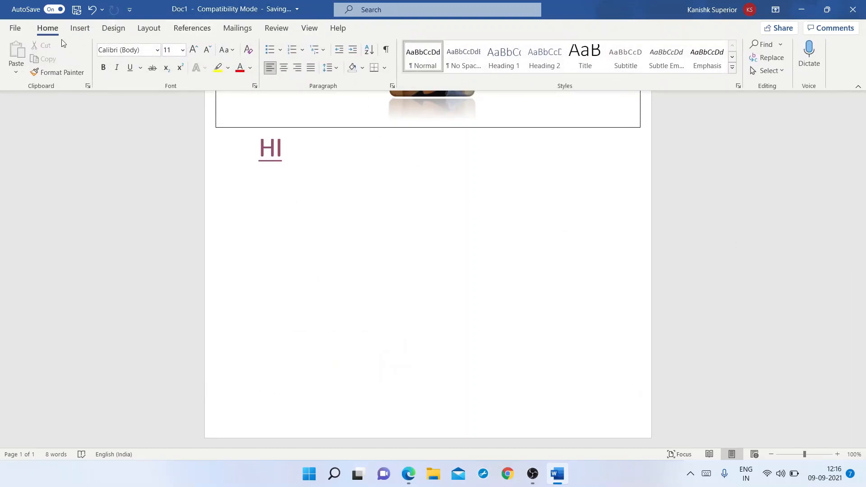
{"action": "left_click", "coordinate": [80, 30]}
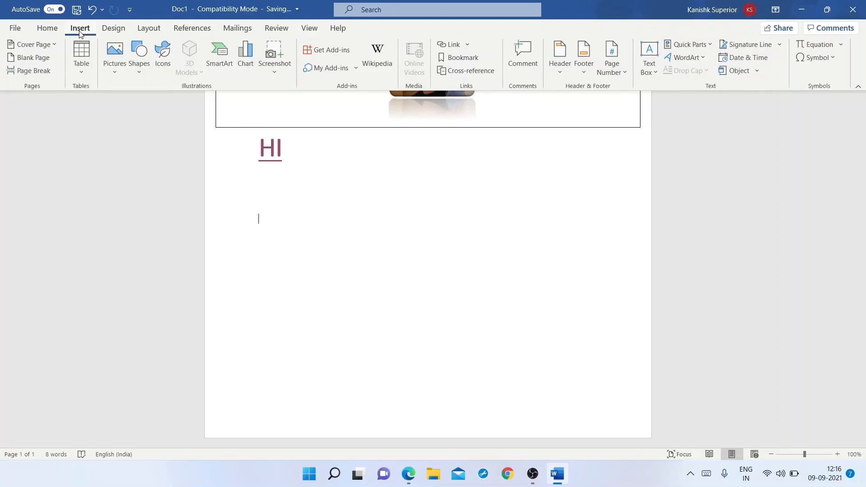
{"action": "left_click", "coordinate": [589, 74]}
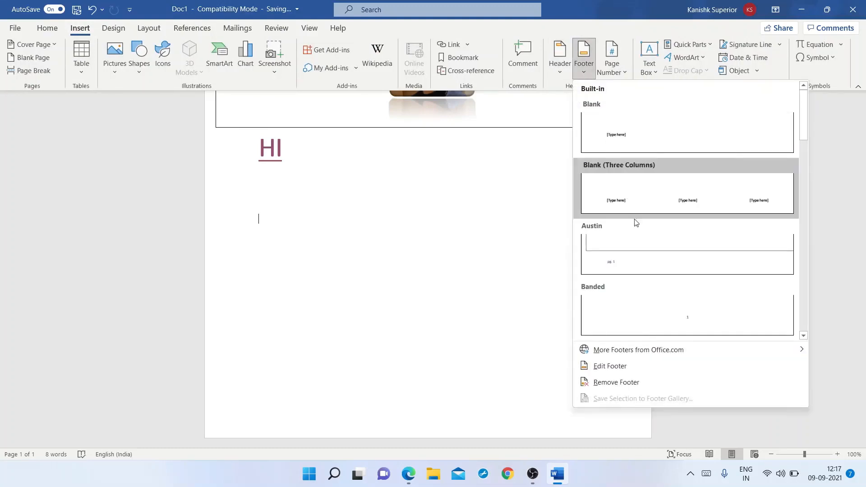
{"action": "left_click", "coordinate": [605, 134]}
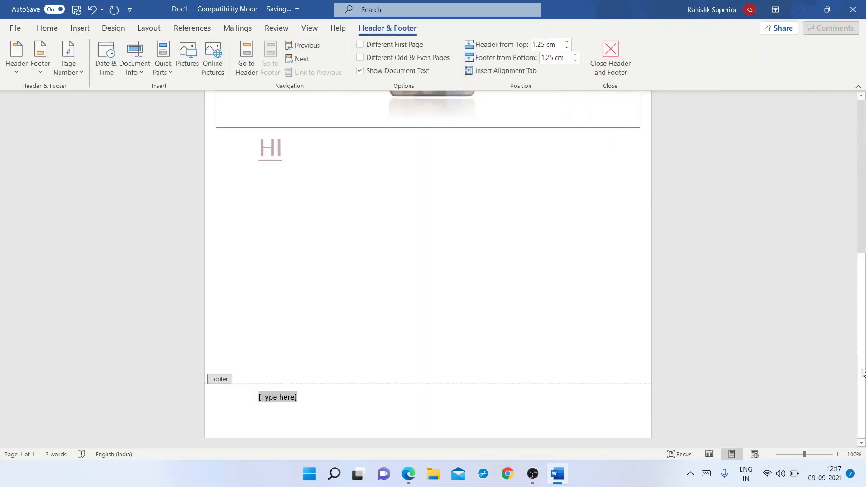
{"action": "left_click_drag", "start_coordinate": [863, 374], "coordinate": [865, 440]}
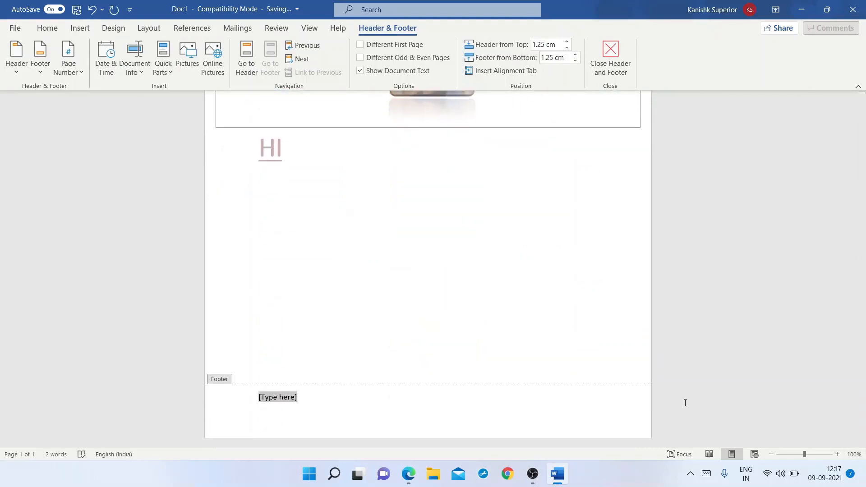
{"action": "left_click", "coordinate": [103, 65]}
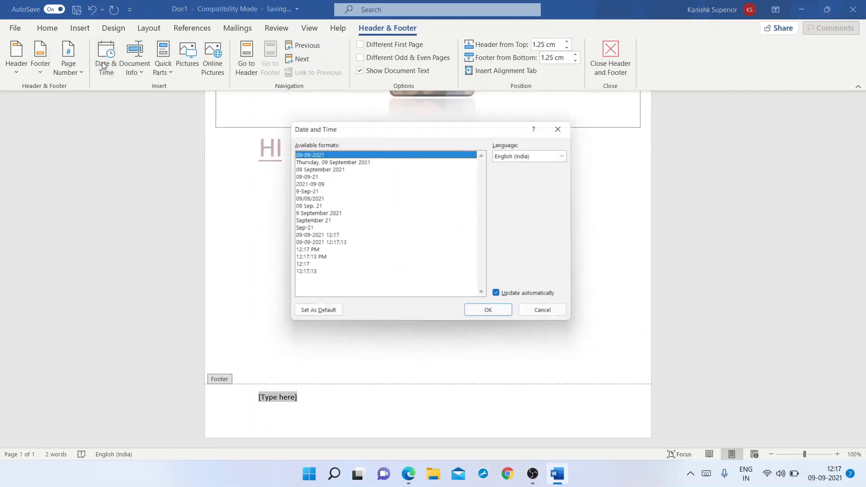
{"action": "left_click", "coordinate": [325, 244]}
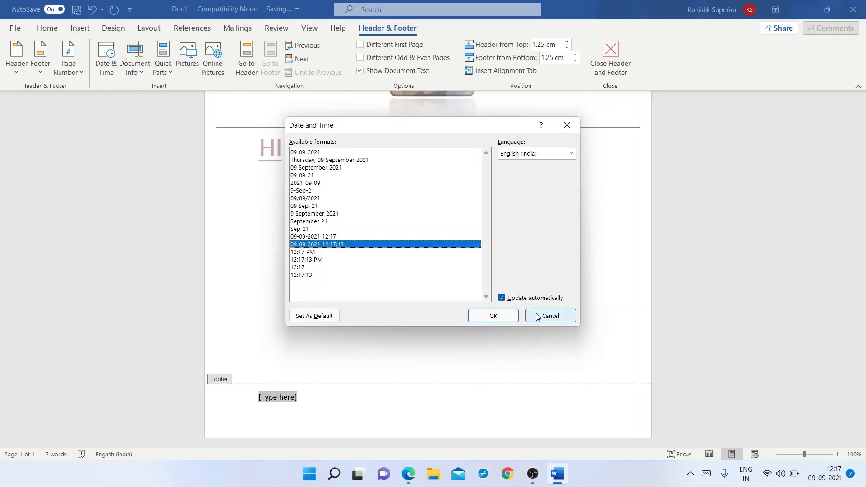
{"action": "left_click", "coordinate": [491, 316]}
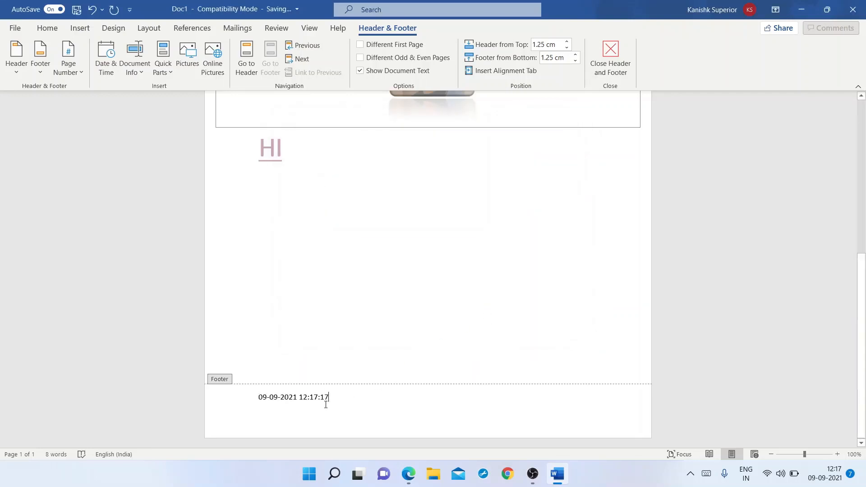
{"action": "left_click", "coordinate": [106, 59]}
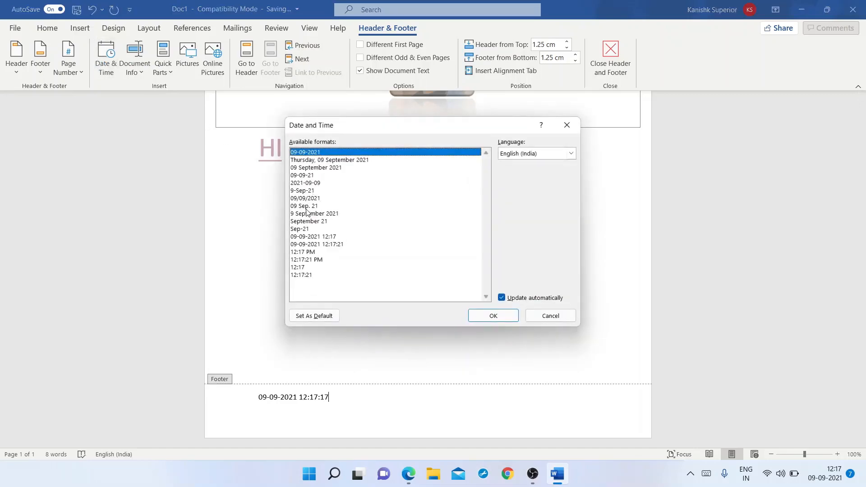
{"action": "left_click", "coordinate": [308, 244]}
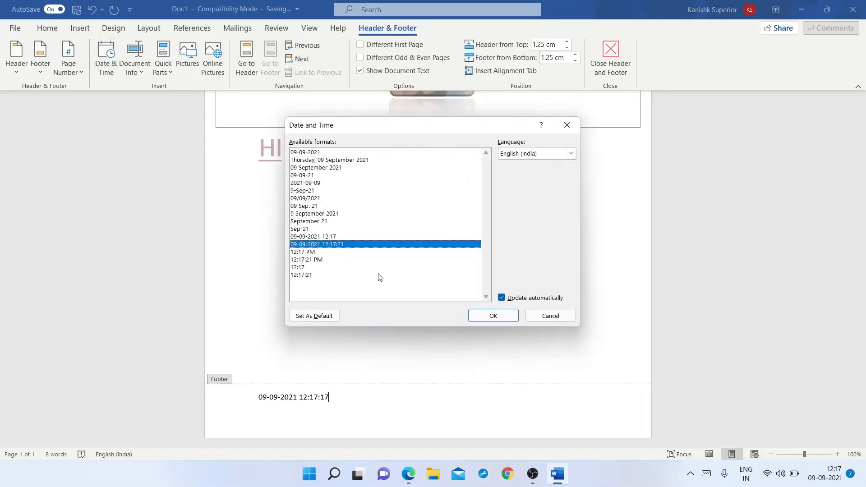
{"action": "left_click", "coordinate": [493, 315]}
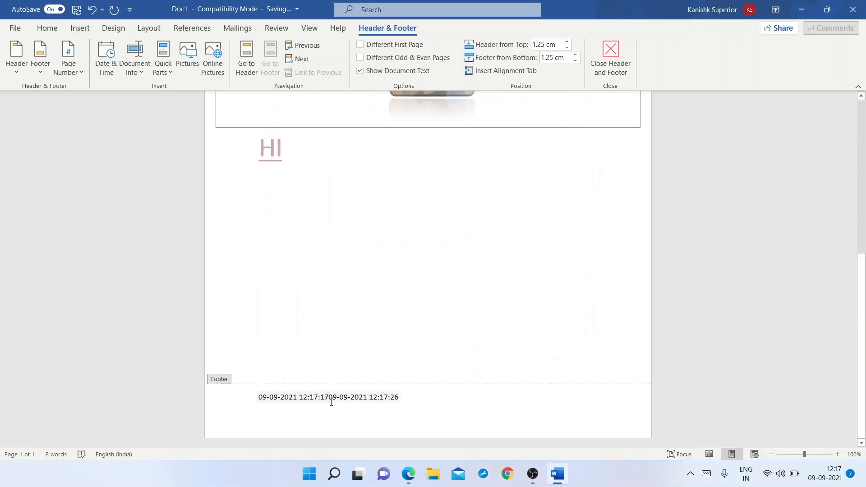
{"action": "key", "text": "ctrl+z"}
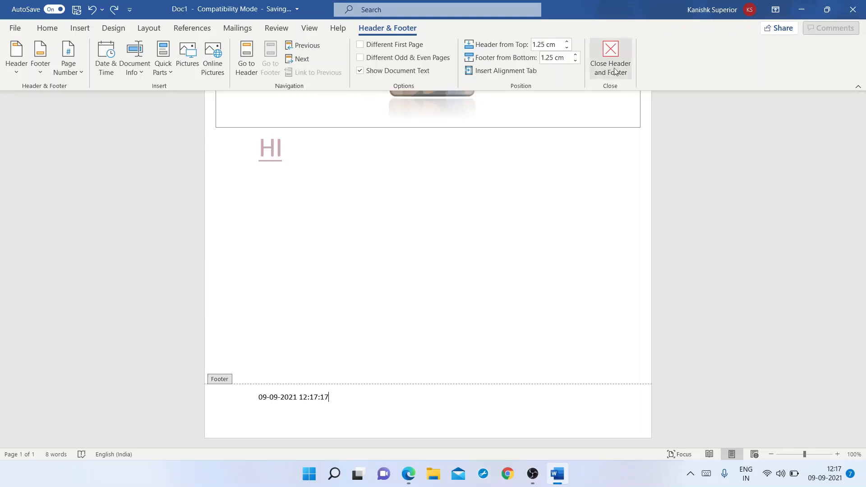
{"action": "mouse_move", "coordinate": [865, 434]}
{"action": "left_mouse_down"}
{"action": "mouse_move", "coordinate": [865, 417]}
{"action": "mouse_move", "coordinate": [864, 440]}
{"action": "left_mouse_up"}
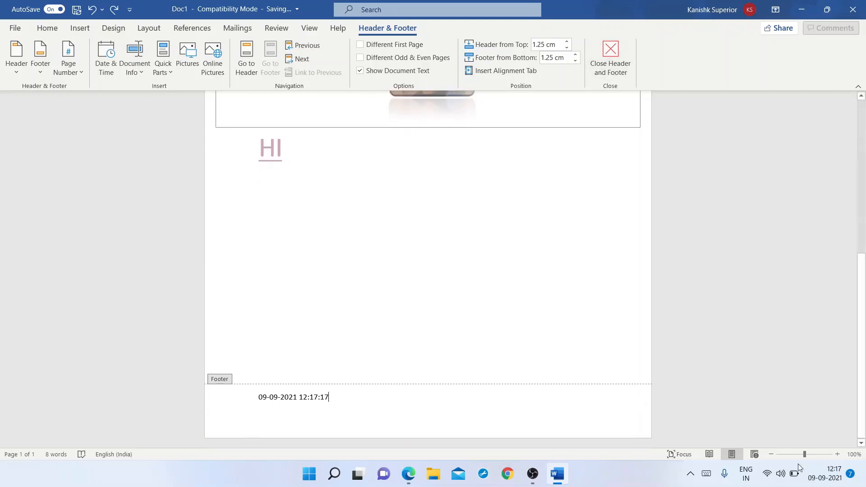
Insert the Title document property after the footer's date and time, set it to "My First Document", and leave footer editing.
{"action": "left_click", "coordinate": [164, 74]}
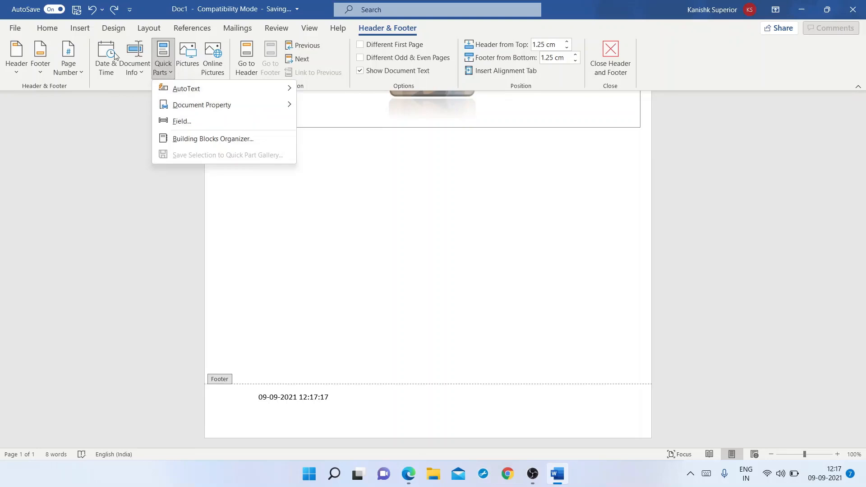
{"action": "left_click", "coordinate": [135, 68]}
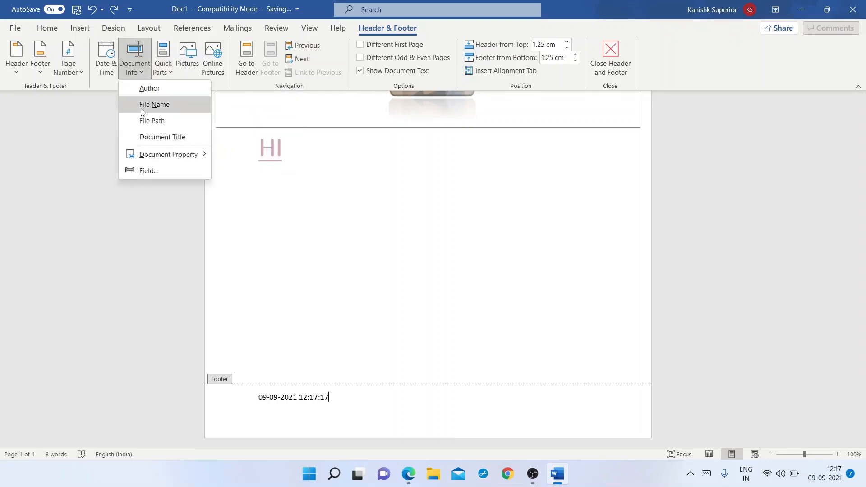
{"action": "mouse_move", "coordinate": [168, 158]}
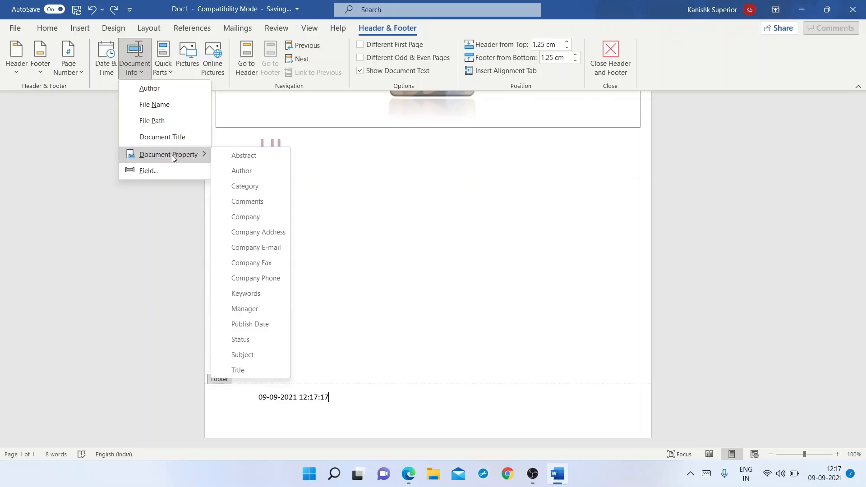
{"action": "left_click", "coordinate": [240, 370]}
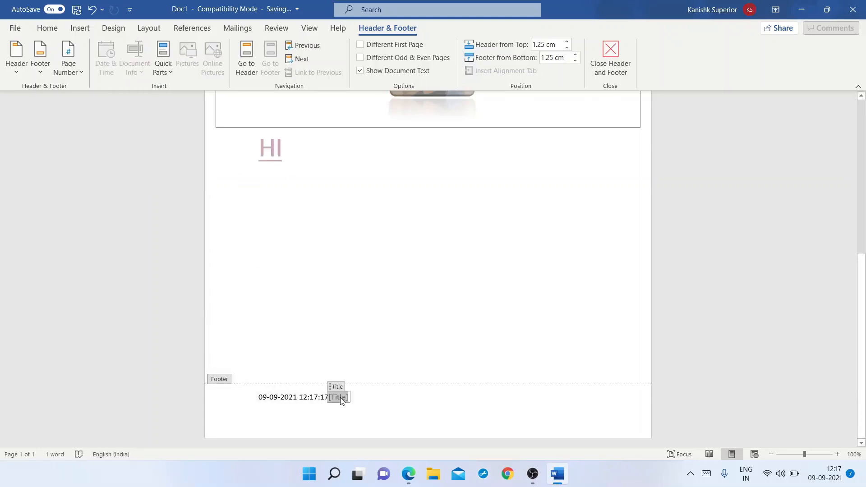
{"action": "key", "text": "BackSpace"}
{"action": "type", "text": "My "}
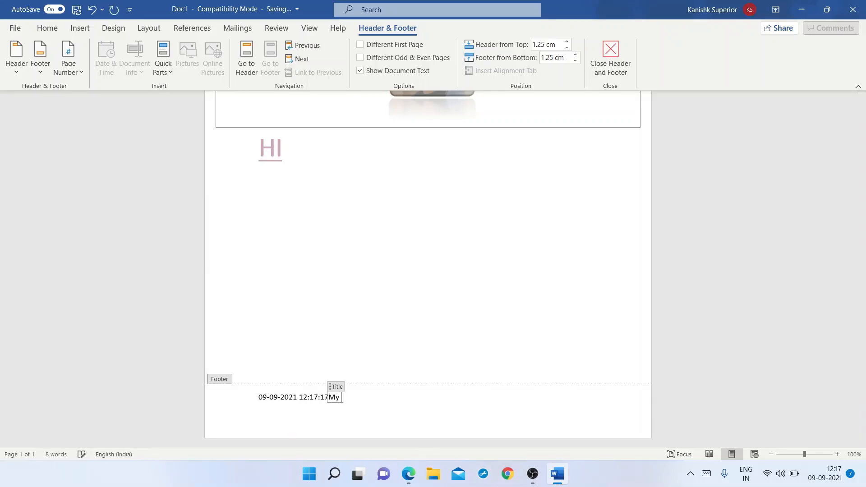
{"action": "type", "text": "First Document"}
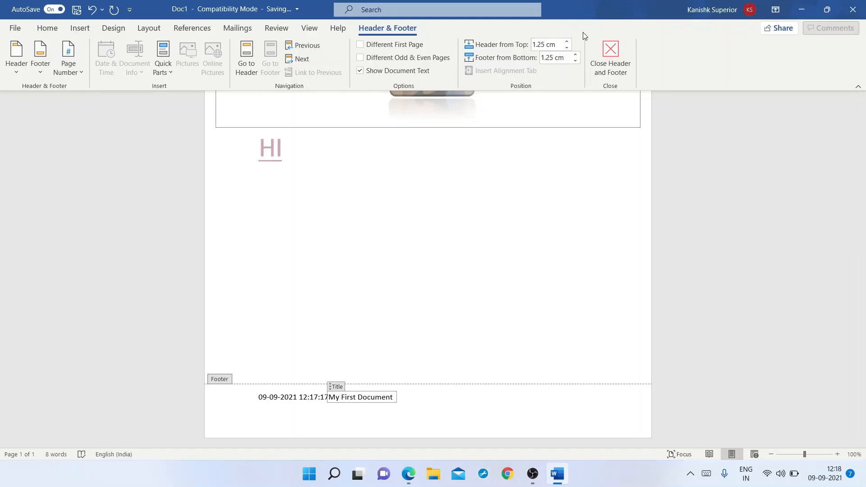
{"action": "left_click", "coordinate": [598, 53]}
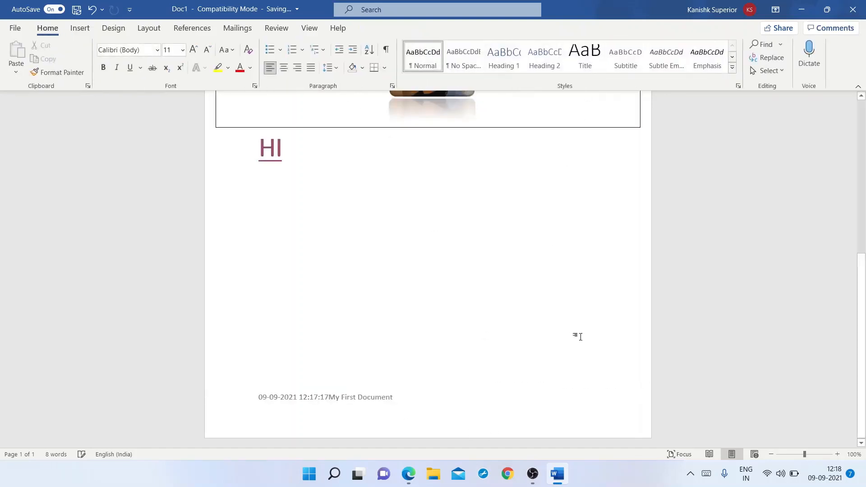
Close Doc1, reopen it from the recent documents, and check the footer's date and time and the header.
{"action": "scroll", "coordinate": [396, 155], "scroll_direction": "up", "scroll_amount": 6}
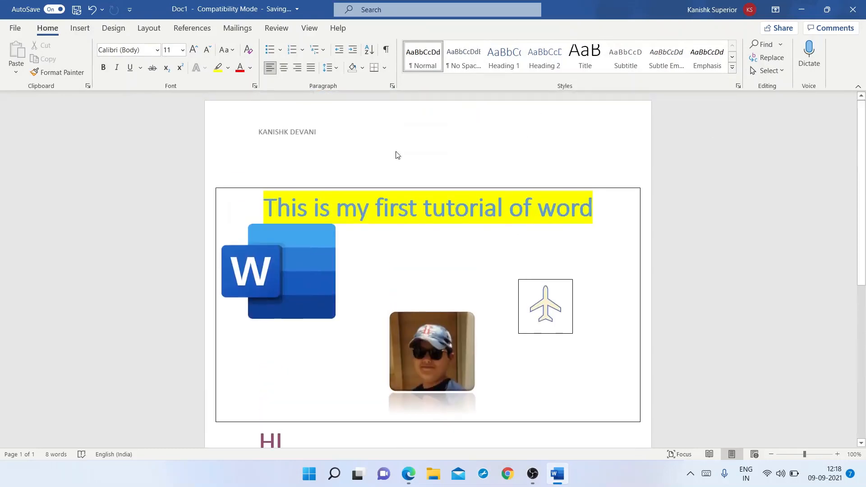
{"action": "left_click", "coordinate": [301, 131]}
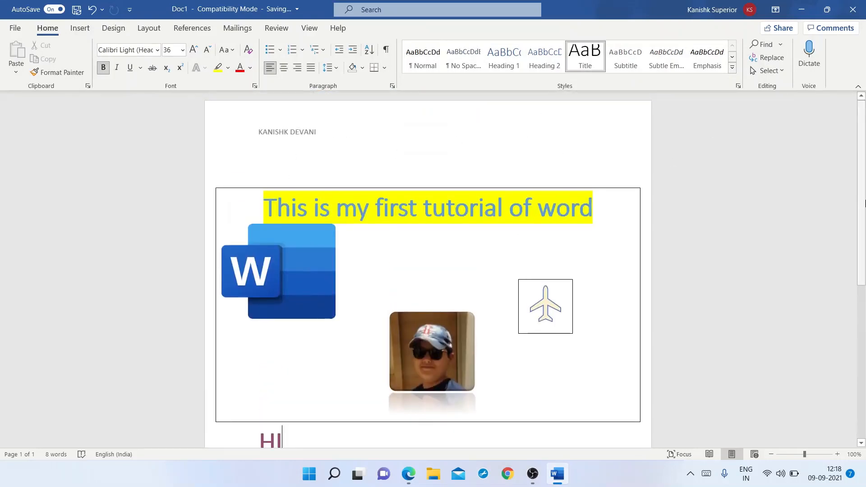
{"action": "scroll", "coordinate": [865, 204], "scroll_direction": "down", "scroll_amount": 6}
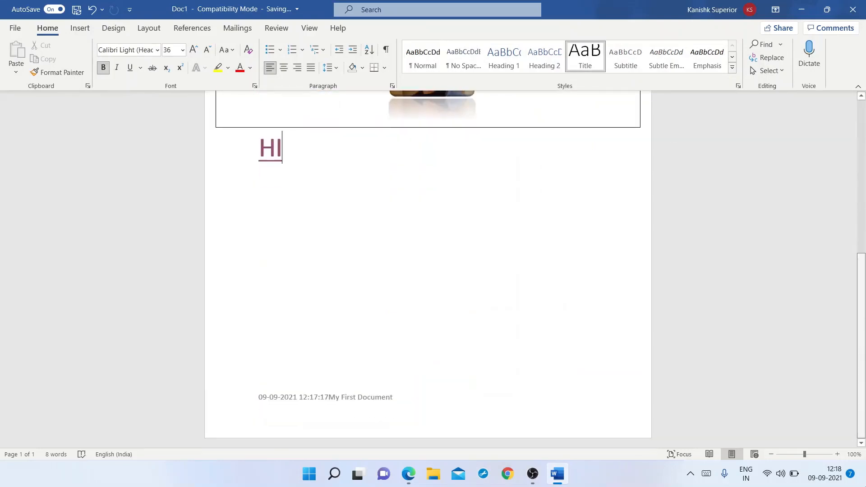
{"action": "scroll", "coordinate": [428, 270], "scroll_direction": "up", "scroll_amount": 6}
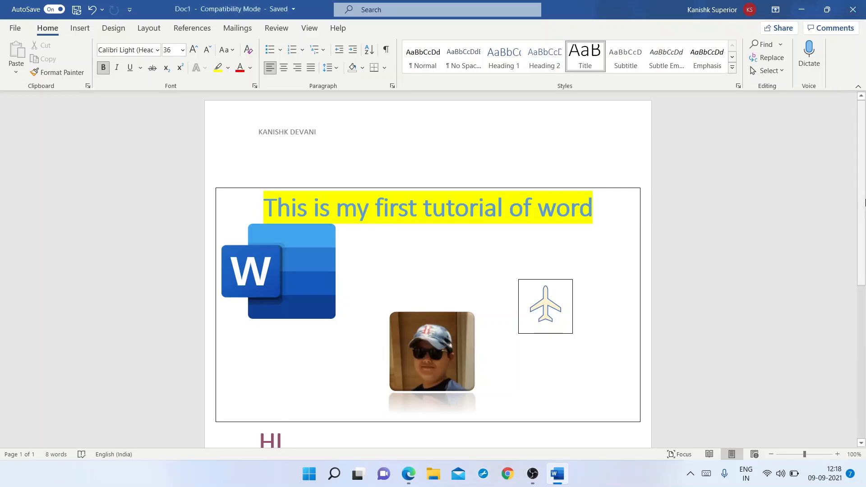
{"action": "scroll", "coordinate": [865, 202], "scroll_direction": "down", "scroll_amount": 5}
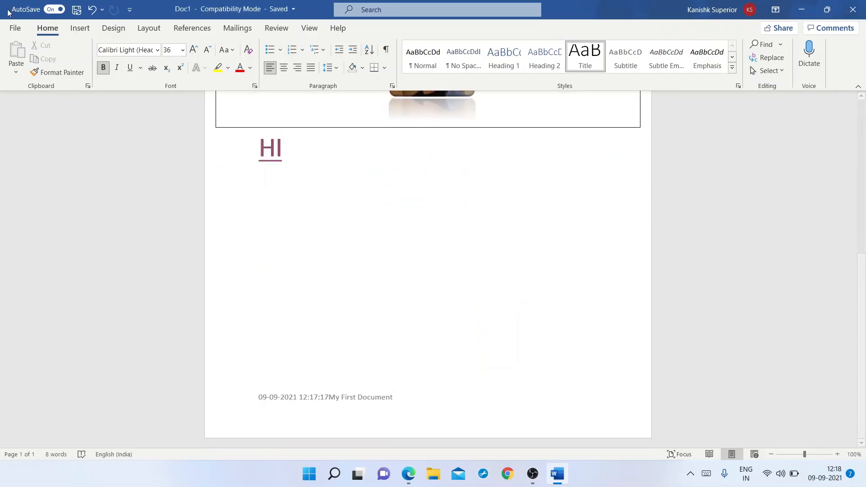
{"action": "left_click", "coordinate": [16, 27]}
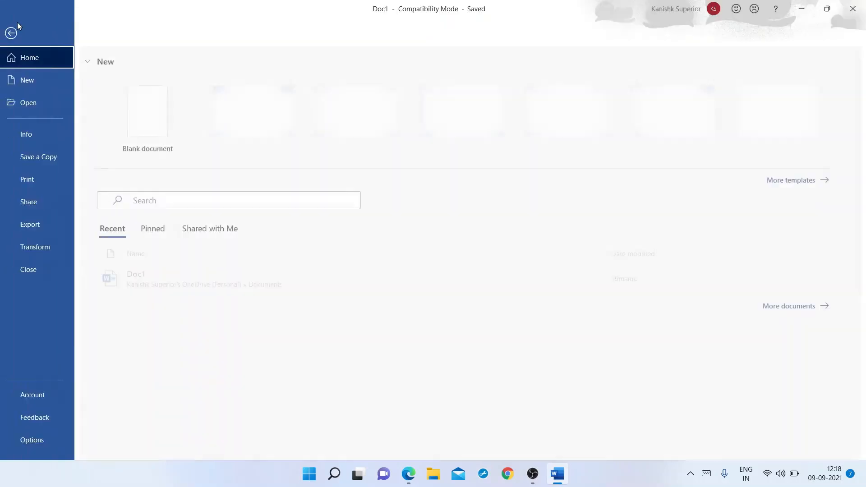
{"action": "left_click", "coordinate": [29, 277]}
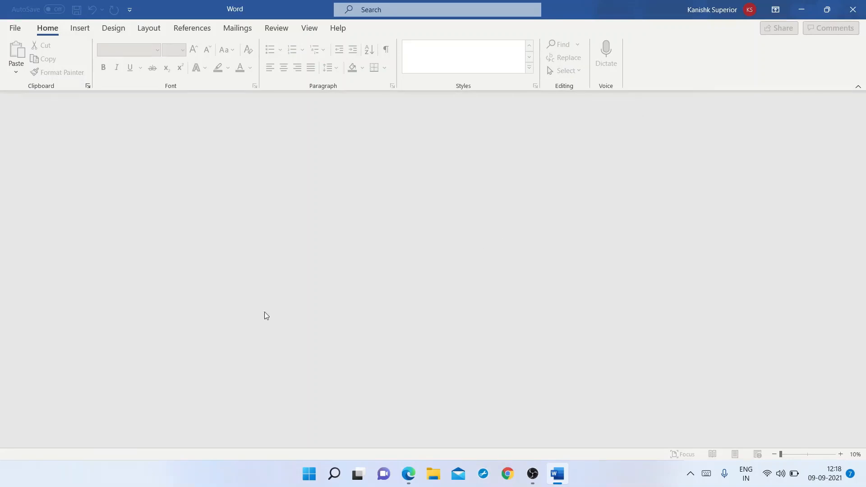
{"action": "left_click", "coordinate": [15, 28]}
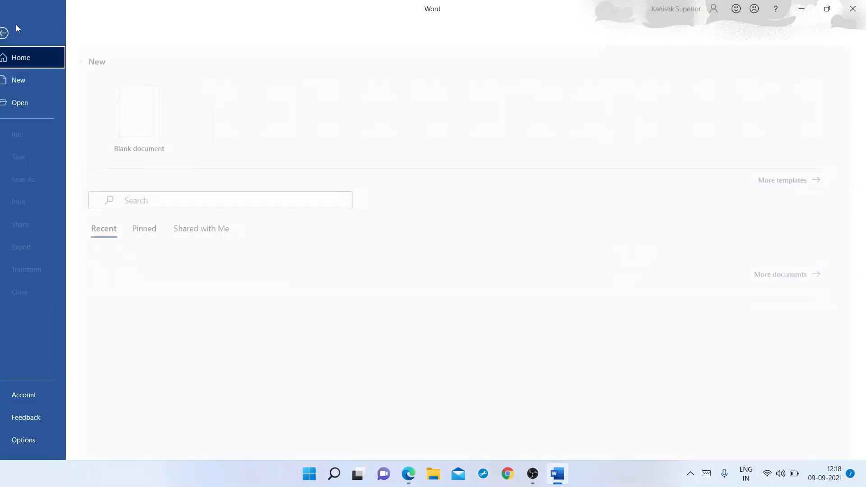
{"action": "left_click", "coordinate": [148, 278]}
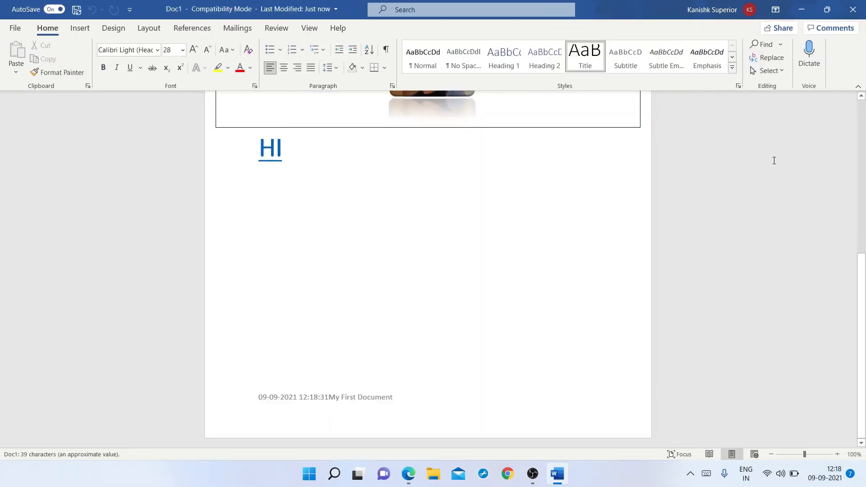
{"action": "left_click", "coordinate": [323, 402]}
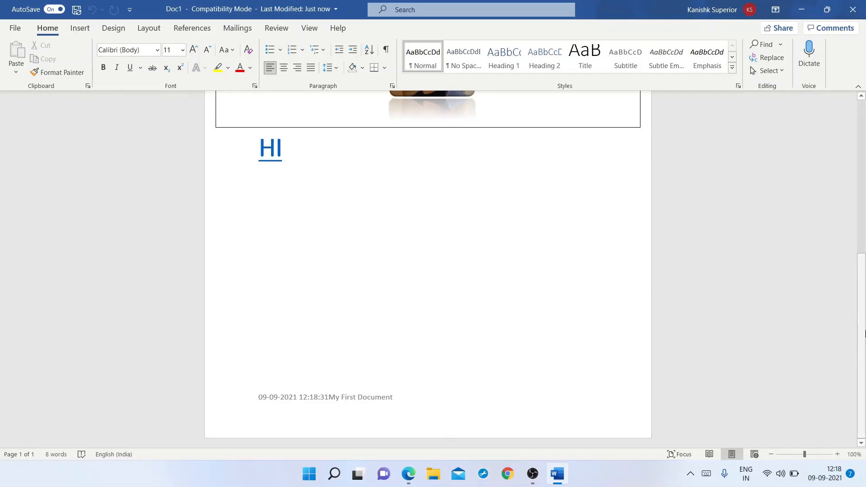
{"action": "left_click_drag", "start_coordinate": [864, 285], "coordinate": [865, 90]}
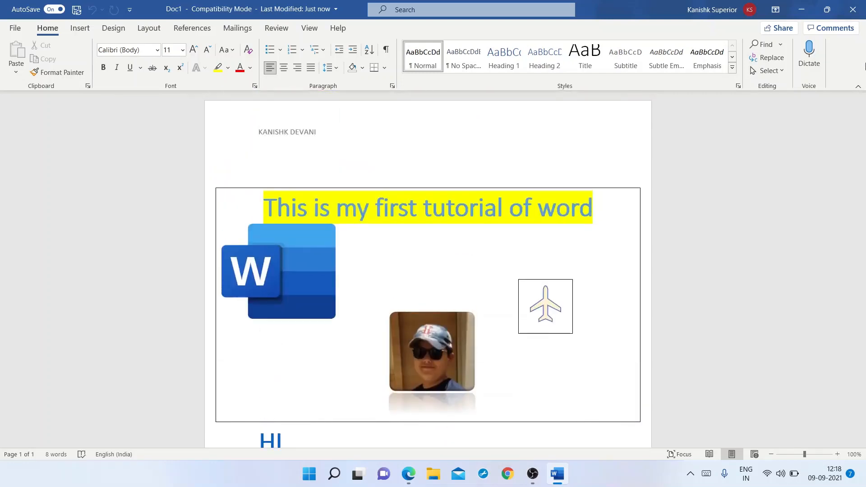
{"action": "left_click_drag", "start_coordinate": [863, 141], "coordinate": [831, 106]}
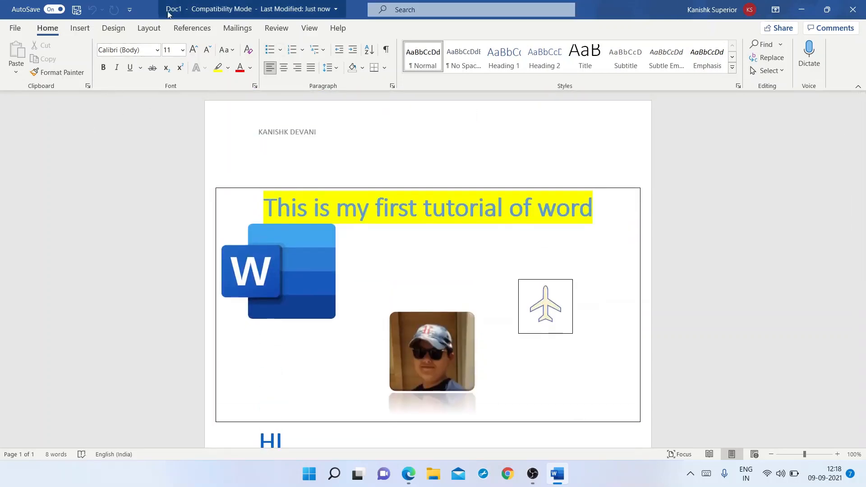
Start a new WordArt object using the red and grey 3-D style, fifth in the gallery's last row.
{"action": "left_click", "coordinate": [81, 31]}
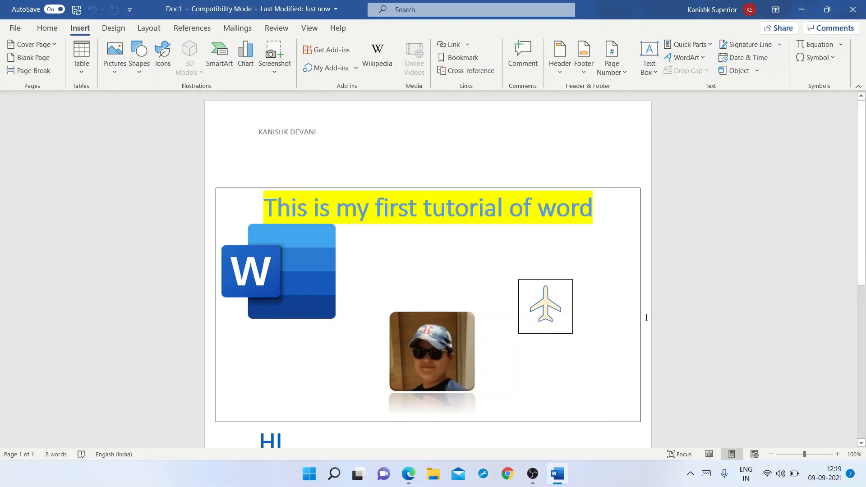
{"action": "left_click", "coordinate": [686, 59]}
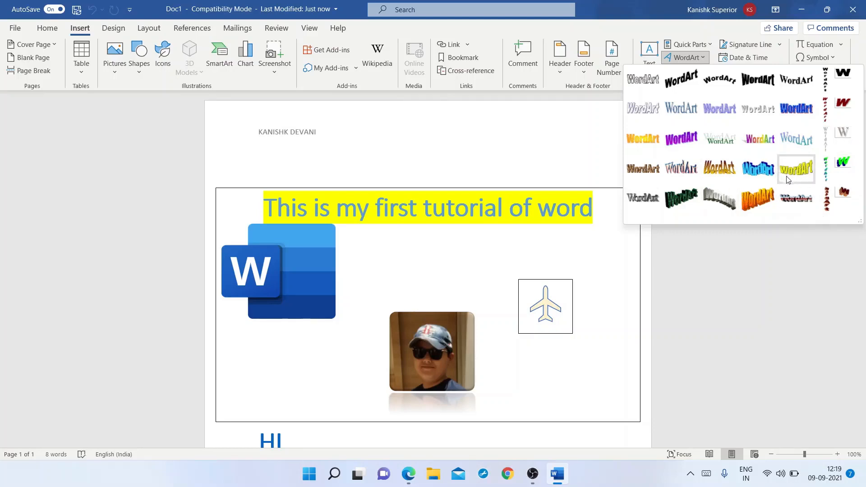
{"action": "left_click", "coordinate": [802, 195]}
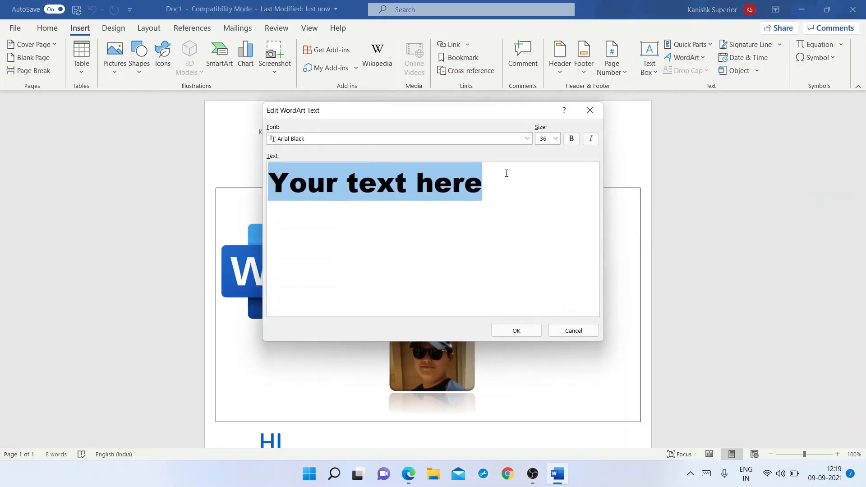
Replace the WordArt placeholder text with the author's first name followed by "Word Tutorial".
{"action": "left_click", "coordinate": [507, 173]}
{"action": "key", "text": "BackSpace"}
{"action": "key", "text": "BackSpace"}
{"action": "key", "text": "BackSpace"}
{"action": "key", "text": "BackSpace"}
{"action": "key", "text": "BackSpace"}
{"action": "key", "text": "BackSpace"}
{"action": "key", "text": "BackSpace"}
{"action": "key", "text": "BackSpace"}
{"action": "key", "text": "BackSpace"}
{"action": "key", "text": "BackSpace"}
{"action": "key", "text": "BackSpace"}
{"action": "key", "text": "BackSpace"}
{"action": "key", "text": "BackSpace"}
{"action": "key", "text": "BackSpace"}
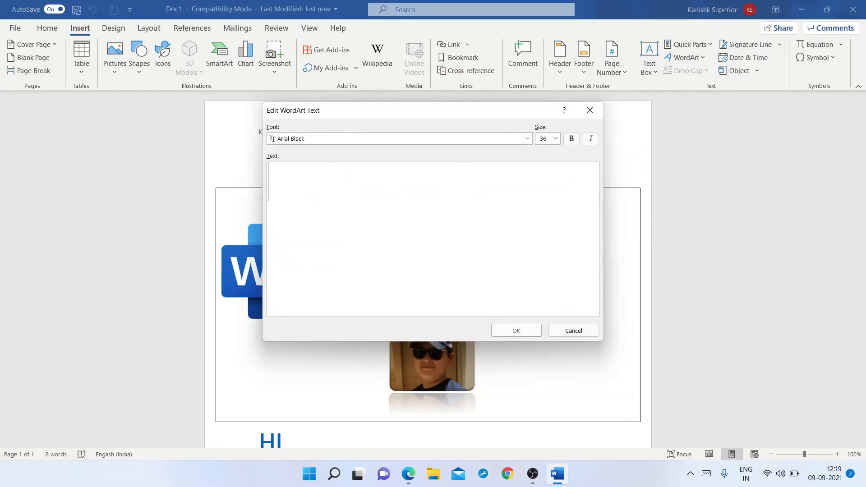
{"action": "type", "text": "Kani"}
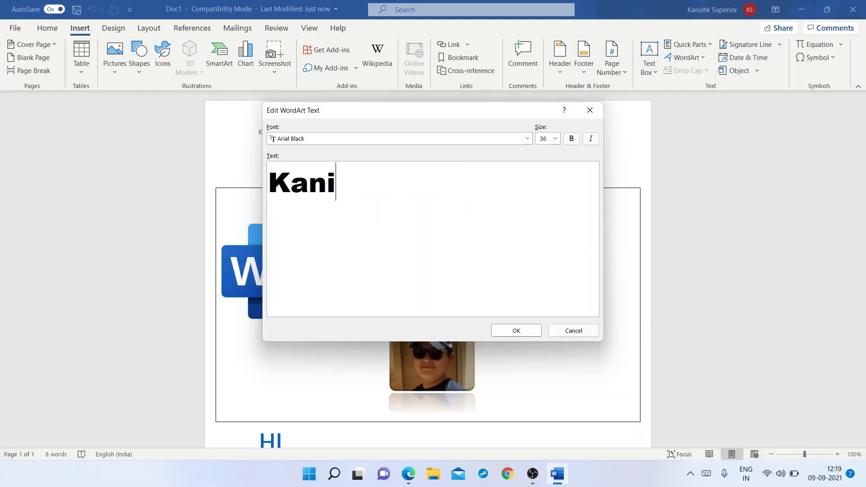
{"action": "type", "text": "shk "}
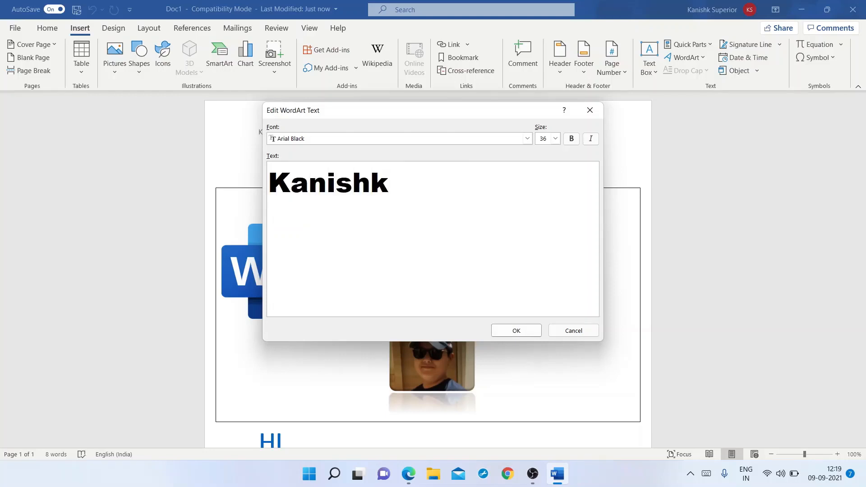
{"action": "type", "text": "Wor"}
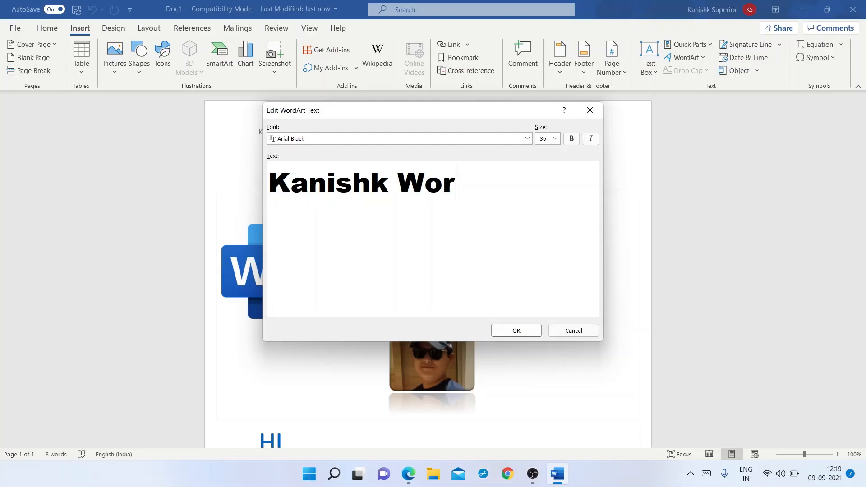
{"action": "type", "text": "d To"}
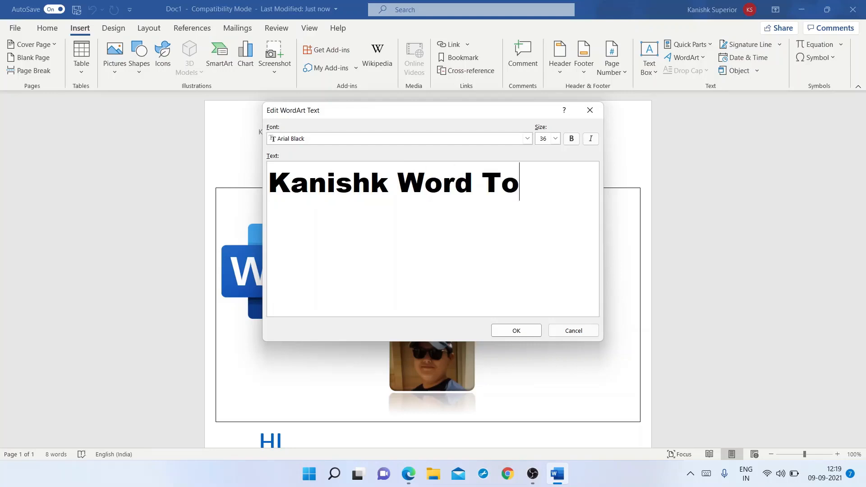
{"action": "type", "text": "turi"}
{"action": "key", "text": "BackSpace"}
{"action": "key", "text": "BackSpace"}
{"action": "key", "text": "BackSpace"}
{"action": "key", "text": "BackSpace"}
{"action": "key", "text": "BackSpace"}
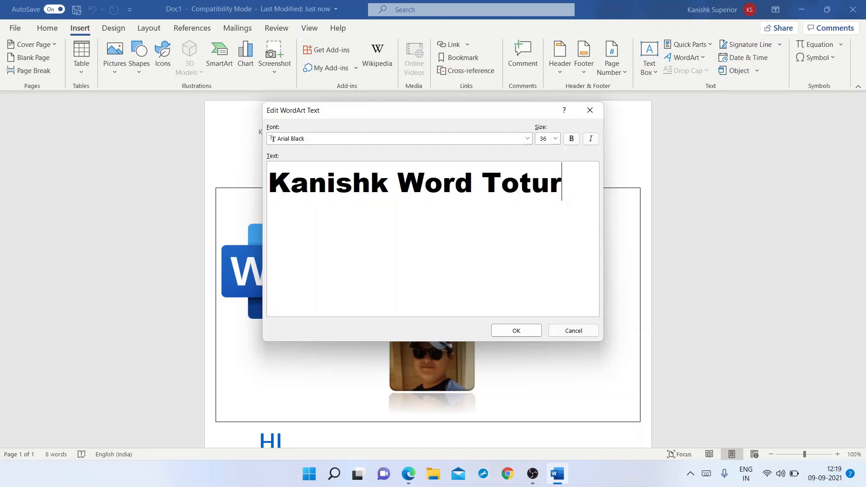
{"action": "type", "text": "ut"}
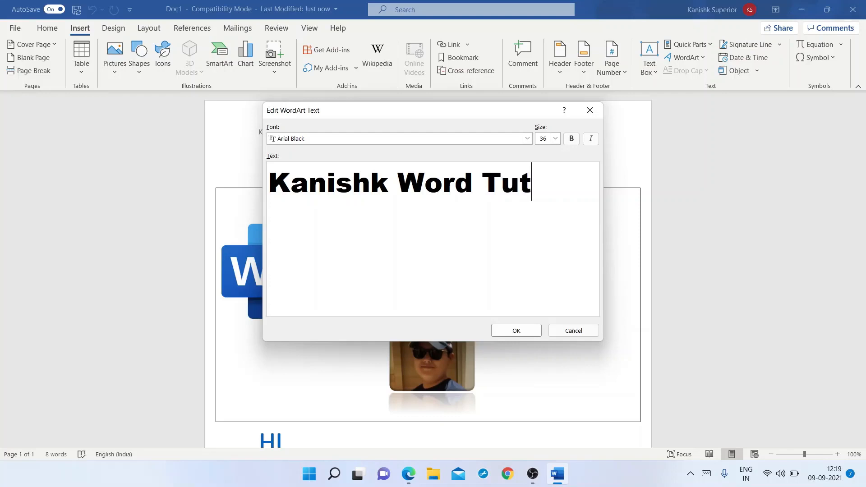
{"action": "type", "text": "orial"}
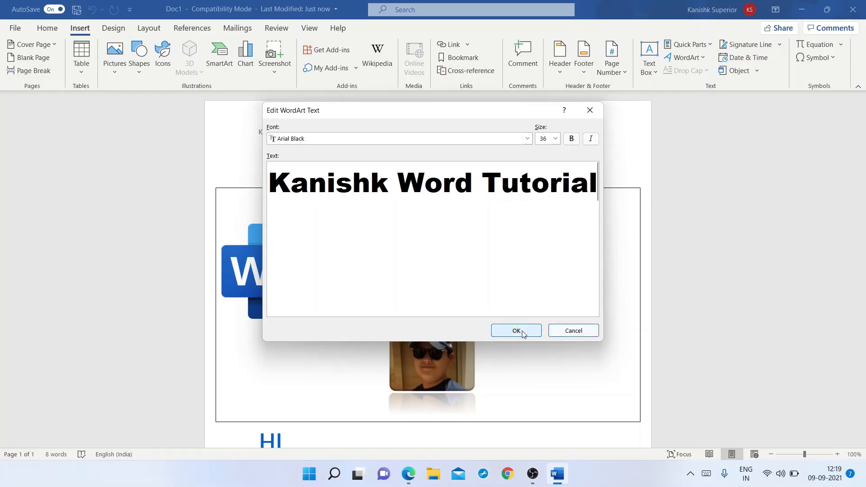
Set the WordArt font to bold Comic Sans MS and insert the object into the document.
{"action": "left_click", "coordinate": [527, 139]}
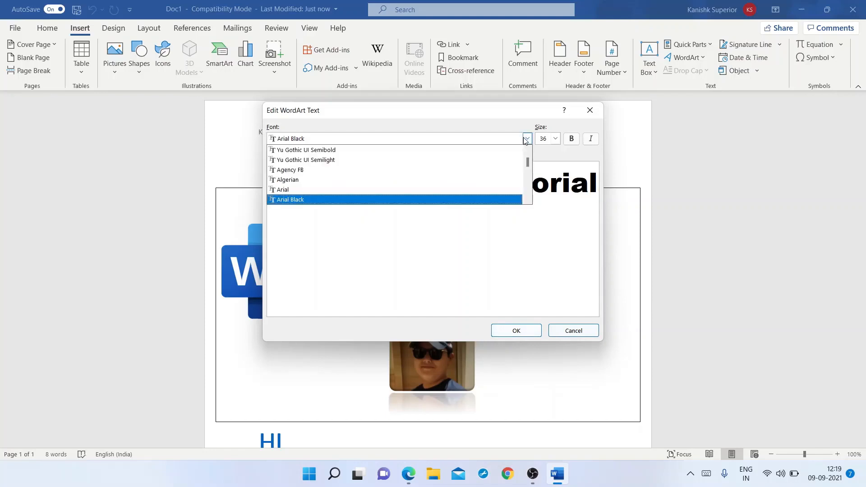
{"action": "left_click_drag", "start_coordinate": [527, 165], "coordinate": [530, 171]}
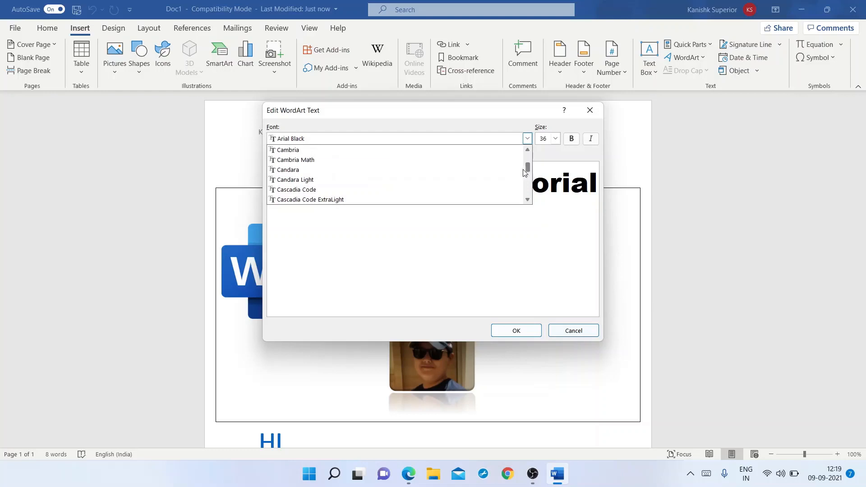
{"action": "left_click", "coordinate": [392, 138]}
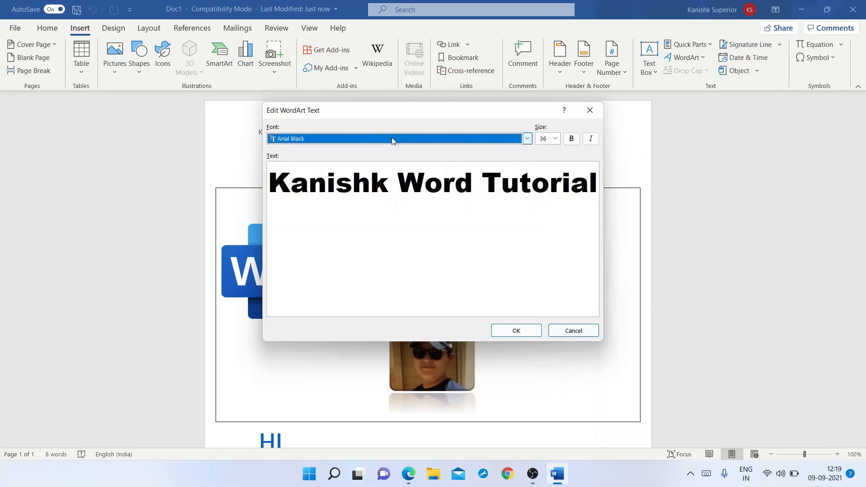
{"action": "left_click", "coordinate": [526, 139]}
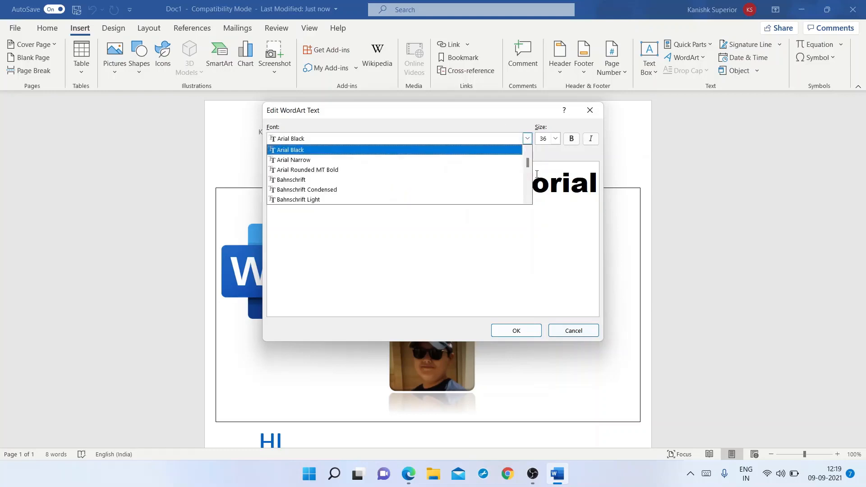
{"action": "left_click_drag", "start_coordinate": [528, 167], "coordinate": [528, 175]}
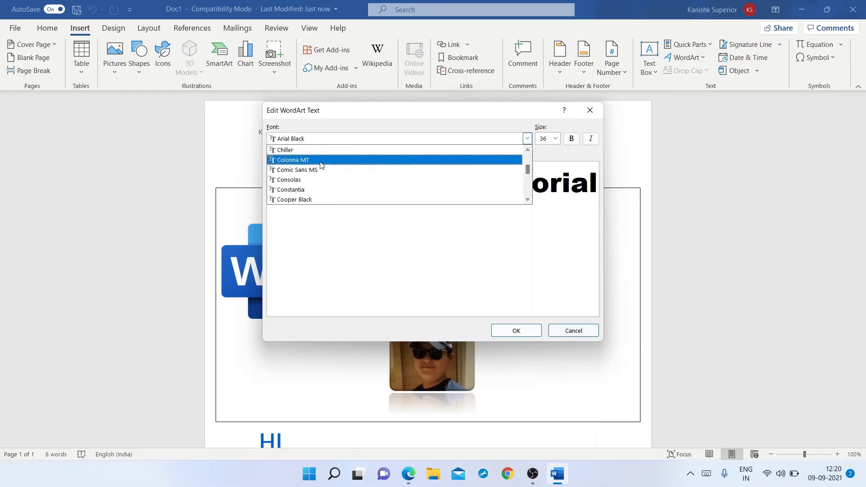
{"action": "left_click", "coordinate": [309, 170]}
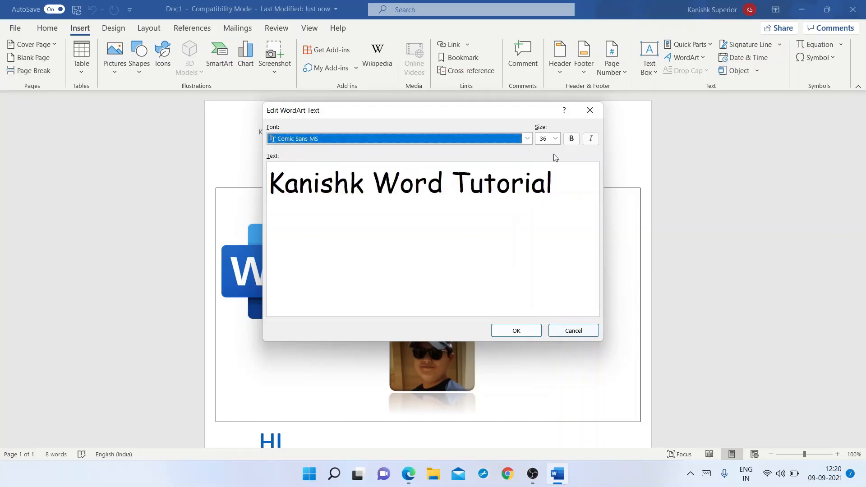
{"action": "left_click", "coordinate": [549, 140]}
{"action": "left_click", "coordinate": [570, 139]}
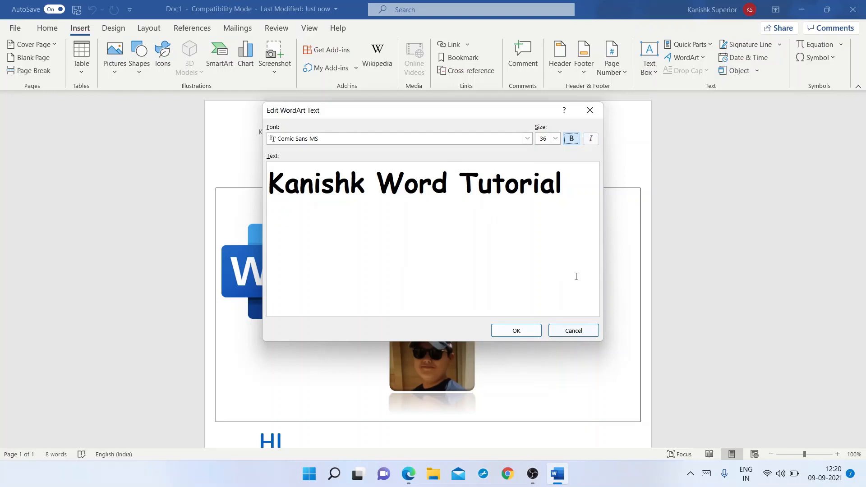
{"action": "left_click", "coordinate": [523, 331]}
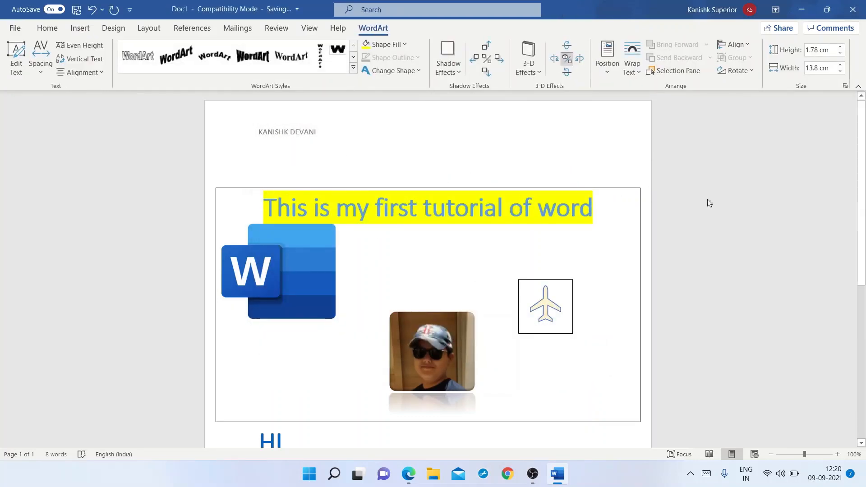
Try the red vertical, light blue 3-D and yellow 3-D styles on the inserted WordArt.
{"action": "left_click_drag", "start_coordinate": [861, 239], "coordinate": [861, 391]}
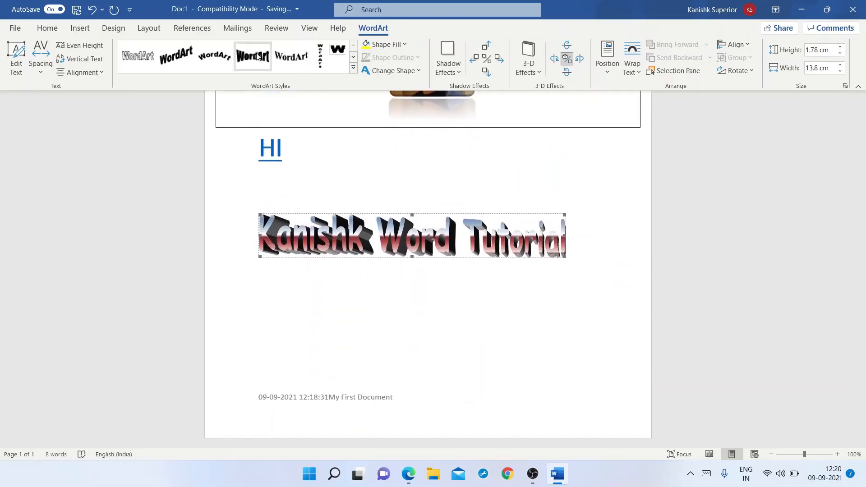
{"action": "left_click", "coordinate": [354, 68]}
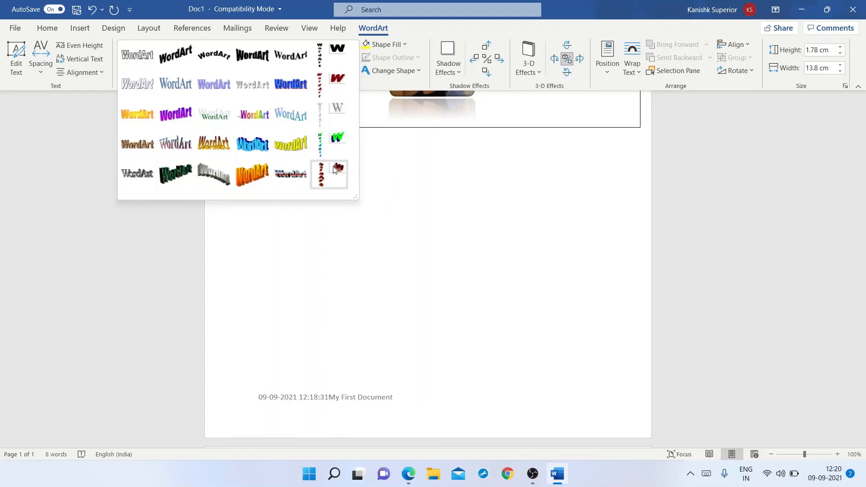
{"action": "left_click", "coordinate": [339, 169]}
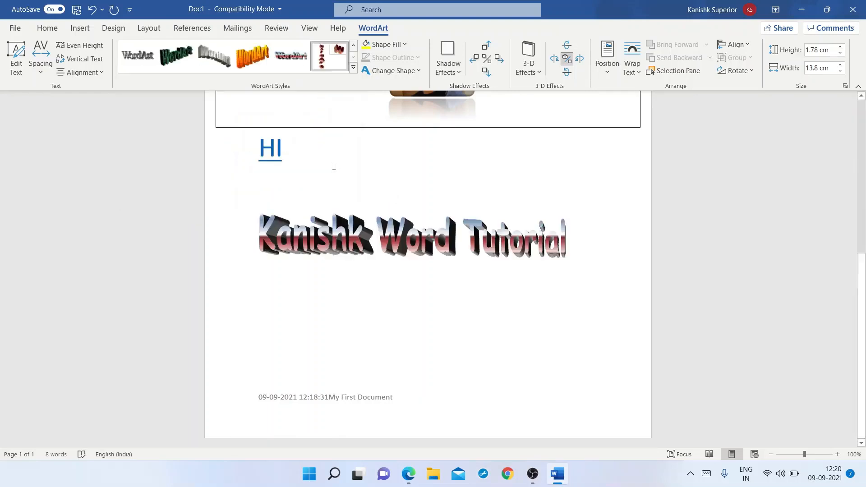
{"action": "left_click", "coordinate": [354, 68]}
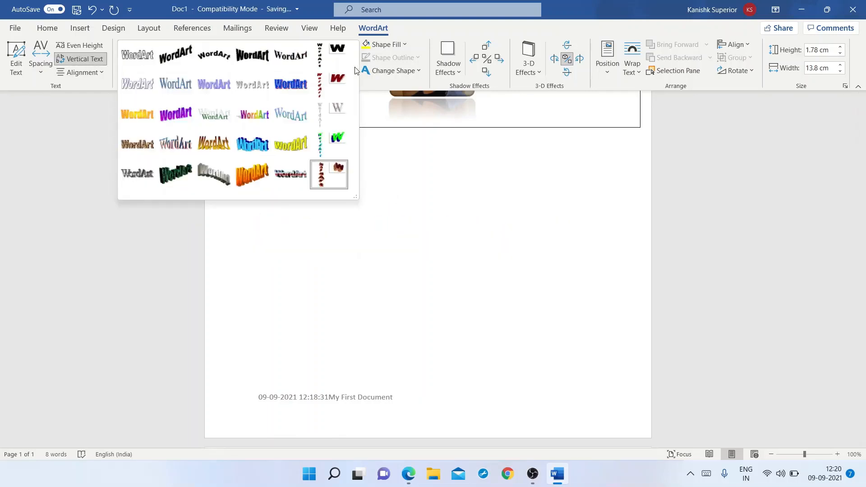
{"action": "left_click", "coordinate": [246, 142]}
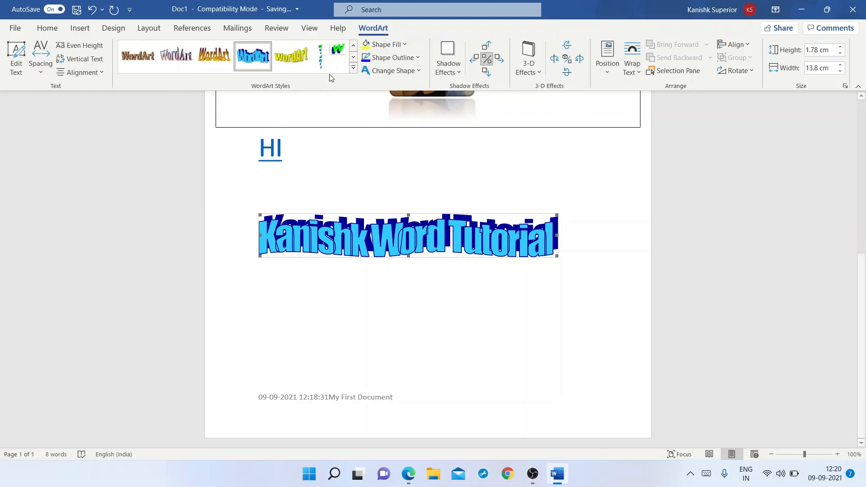
{"action": "left_click", "coordinate": [278, 67]}
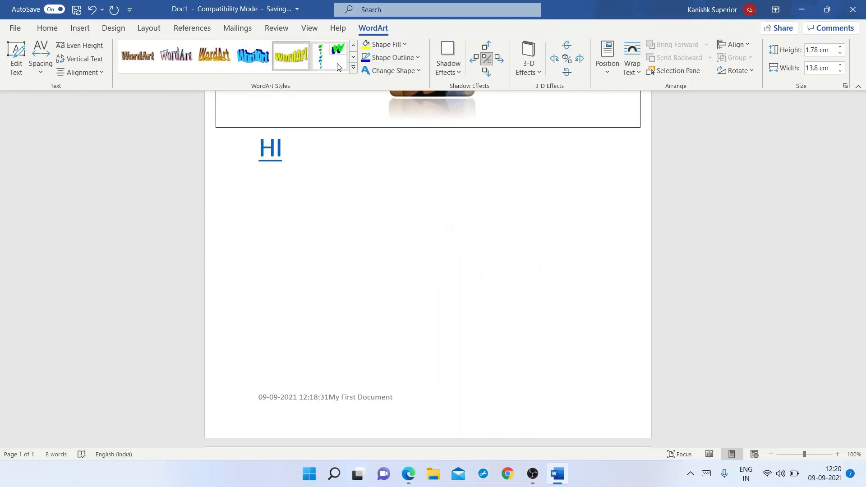
Apply the slanted purple gradient style with a light shadow to the WordArt.
{"action": "left_click", "coordinate": [353, 72]}
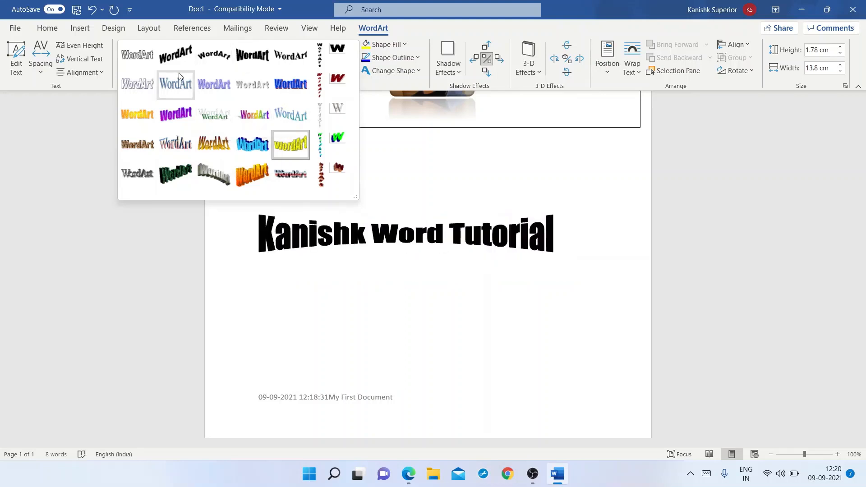
{"action": "left_click", "coordinate": [184, 113]}
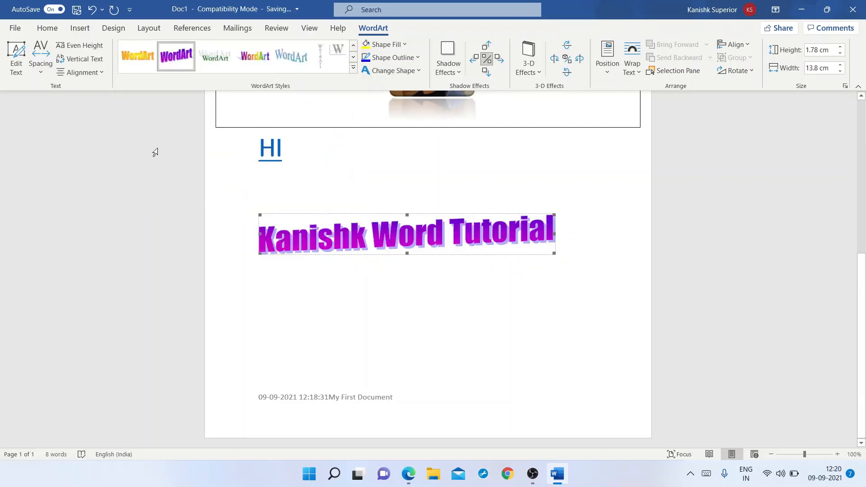
Give the WordArt a standard dark blue outline and a standard red fill.
{"action": "left_click", "coordinate": [410, 58]}
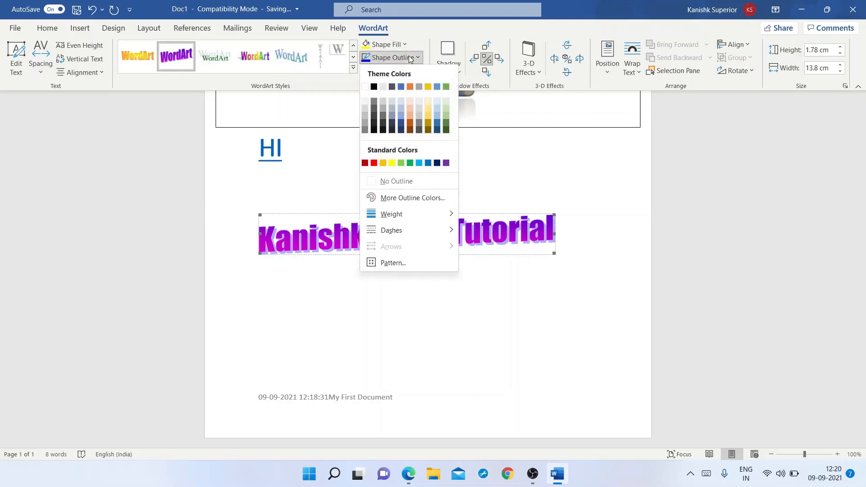
{"action": "left_click", "coordinate": [437, 163]}
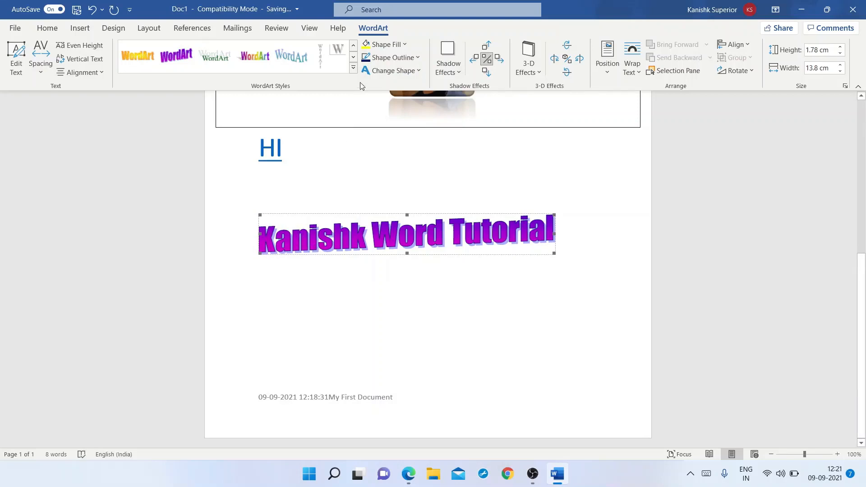
{"action": "left_click", "coordinate": [395, 45]}
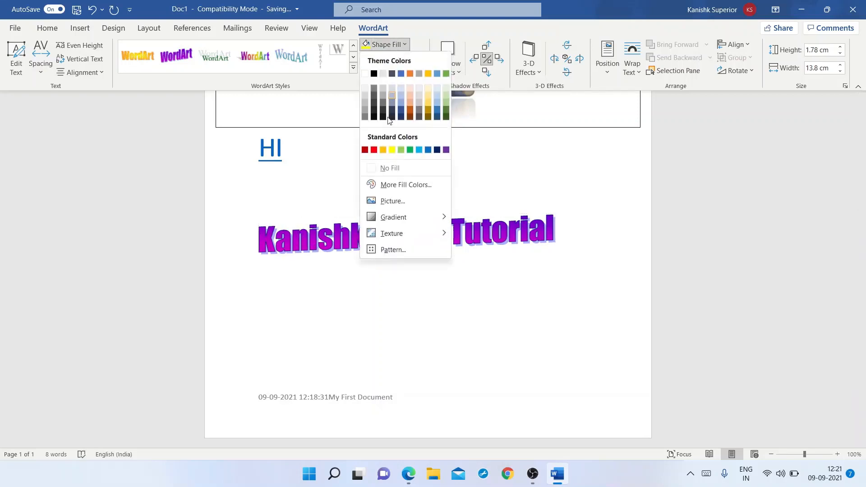
{"action": "left_click", "coordinate": [371, 150]}
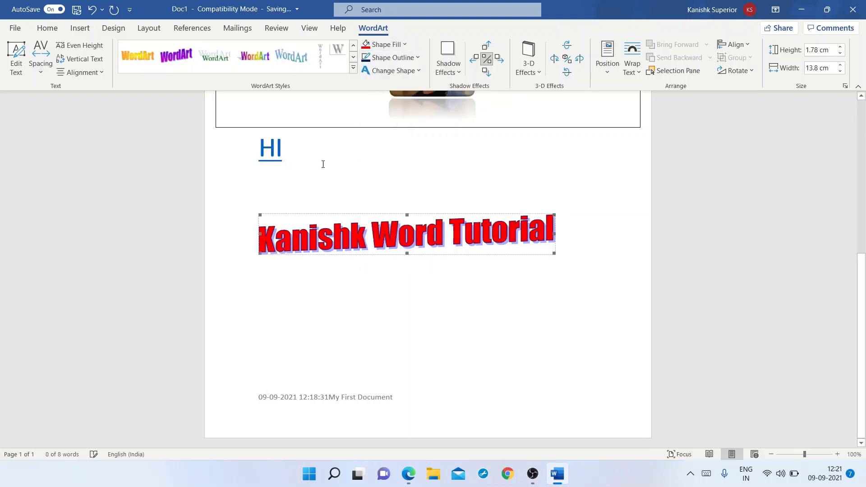
Give the WordArt's shadow a custom dark red colour, hex #B80000.
{"action": "left_click", "coordinate": [386, 72]}
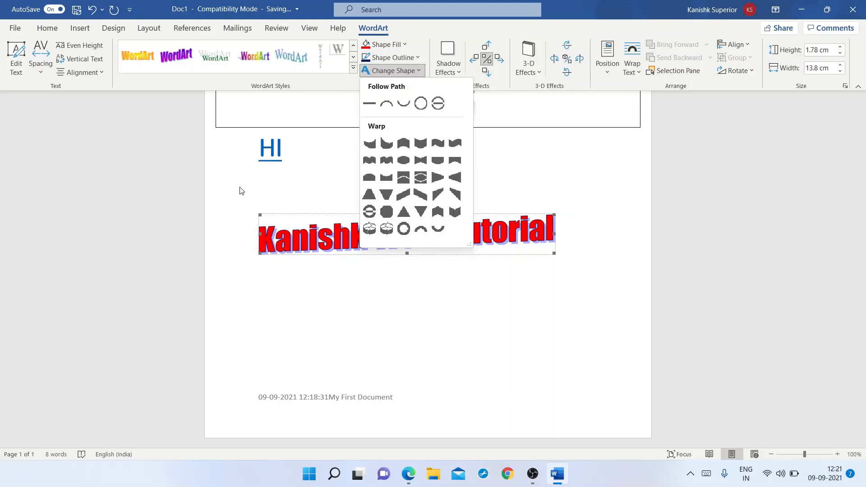
{"action": "left_click", "coordinate": [452, 55]}
{"action": "left_click", "coordinate": [449, 57]}
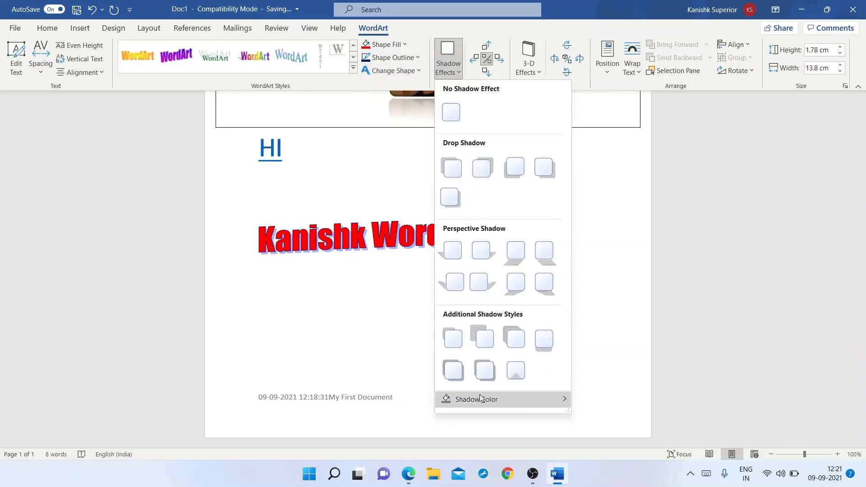
{"action": "mouse_move", "coordinate": [496, 399]}
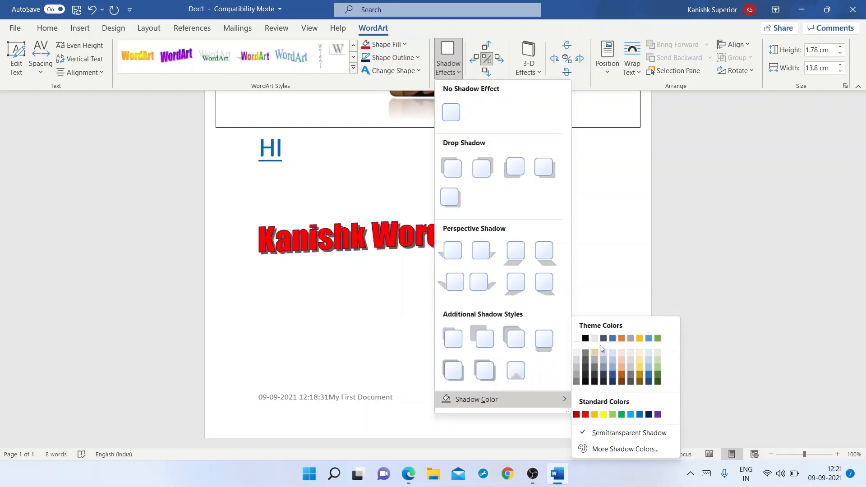
{"action": "left_click", "coordinate": [596, 449]}
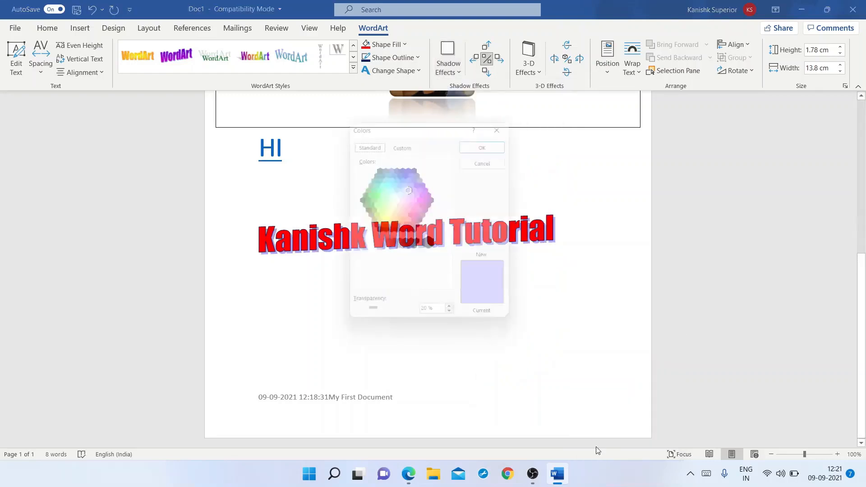
{"action": "left_click", "coordinate": [415, 143]}
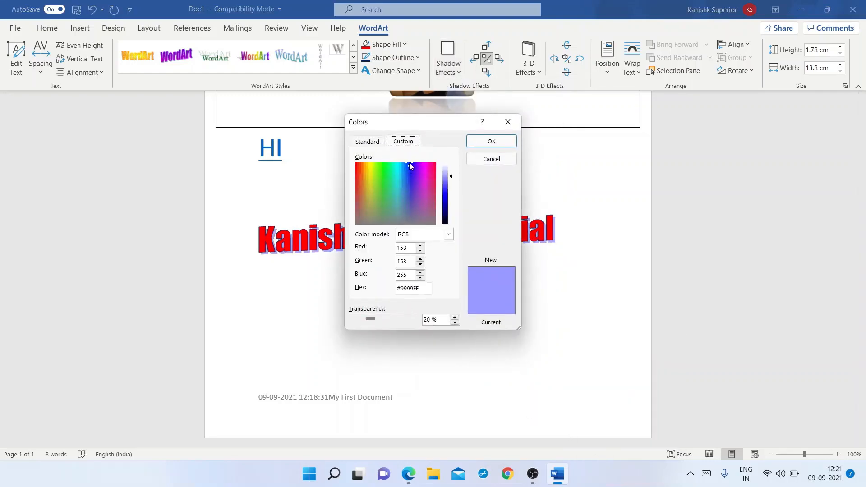
{"action": "left_click_drag", "start_coordinate": [409, 164], "coordinate": [350, 158]}
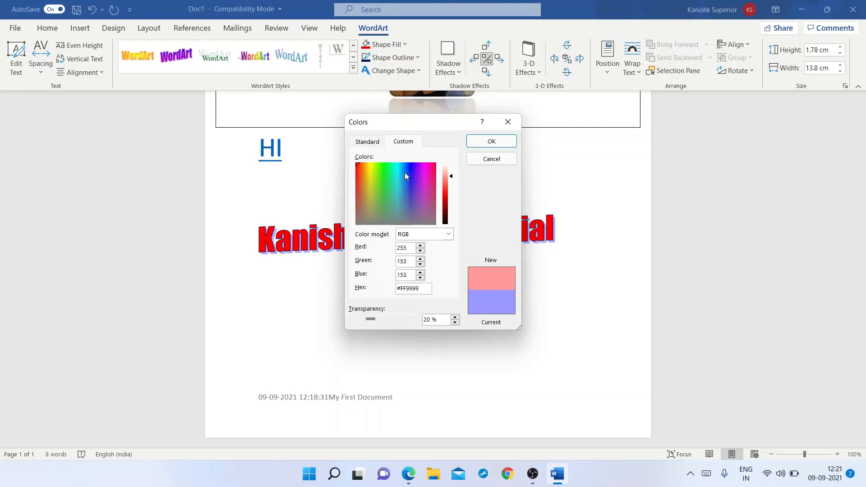
{"action": "left_click_drag", "start_coordinate": [451, 179], "coordinate": [447, 204]}
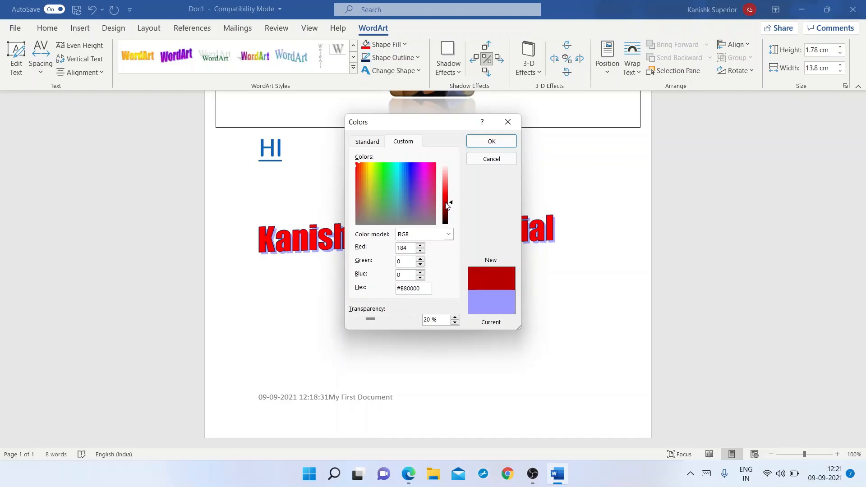
{"action": "left_click", "coordinate": [505, 141]}
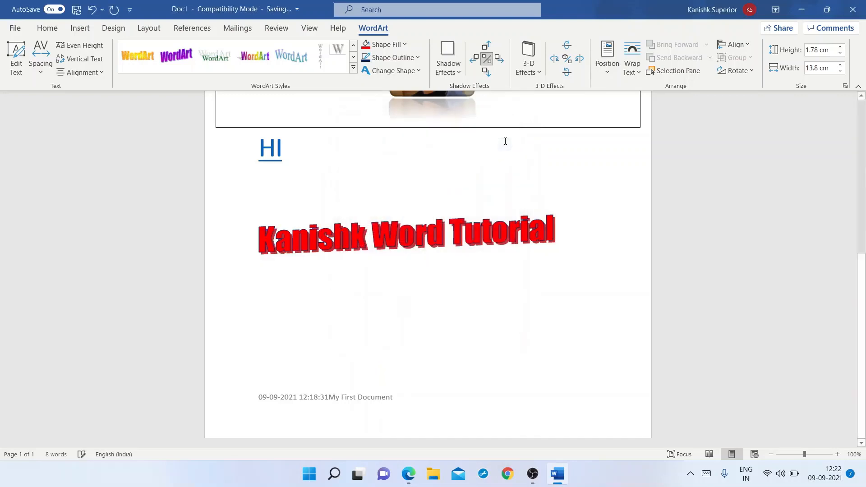
Try a Rotate in Perspective 3-D effect on the red WordArt, and undo it.
{"action": "left_click", "coordinate": [188, 251]}
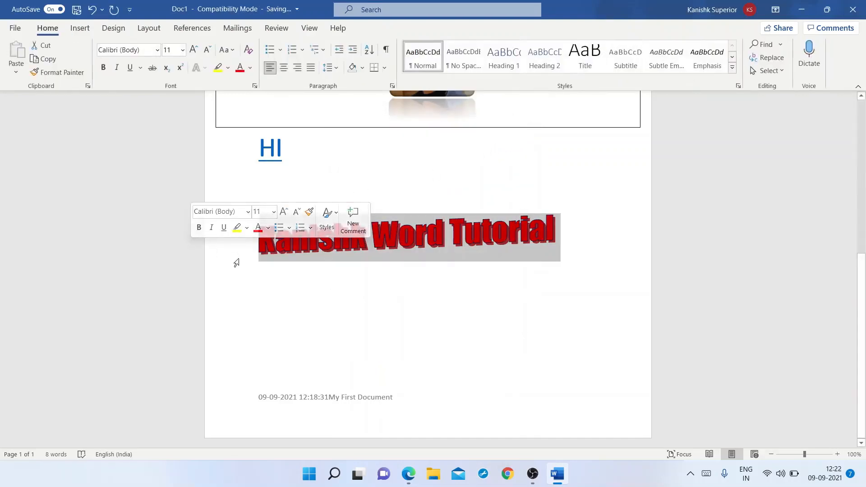
{"action": "left_click", "coordinate": [339, 235]}
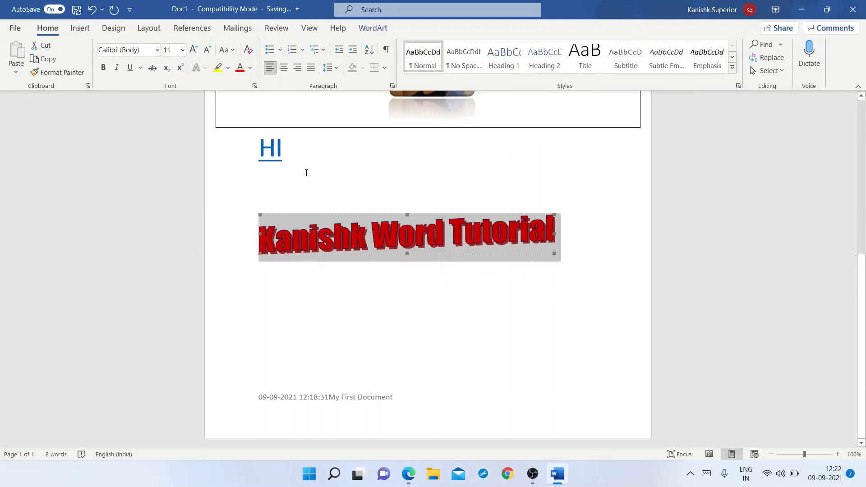
{"action": "left_click", "coordinate": [373, 28]}
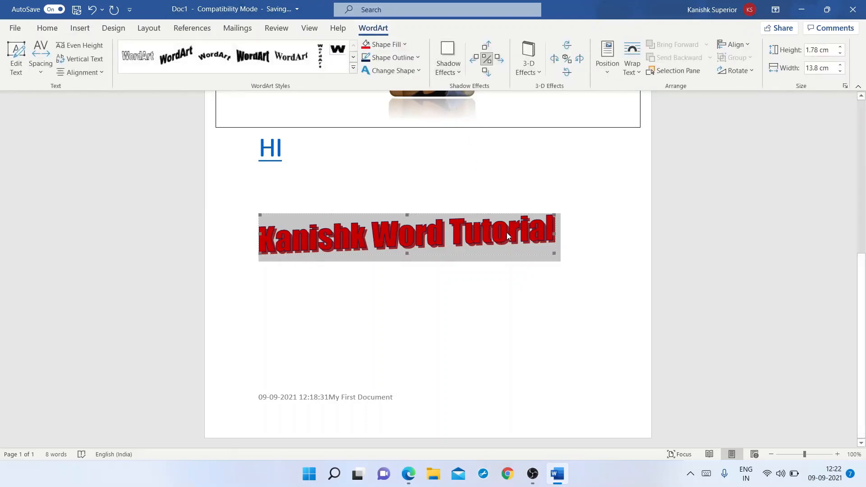
{"action": "left_click", "coordinate": [528, 67]}
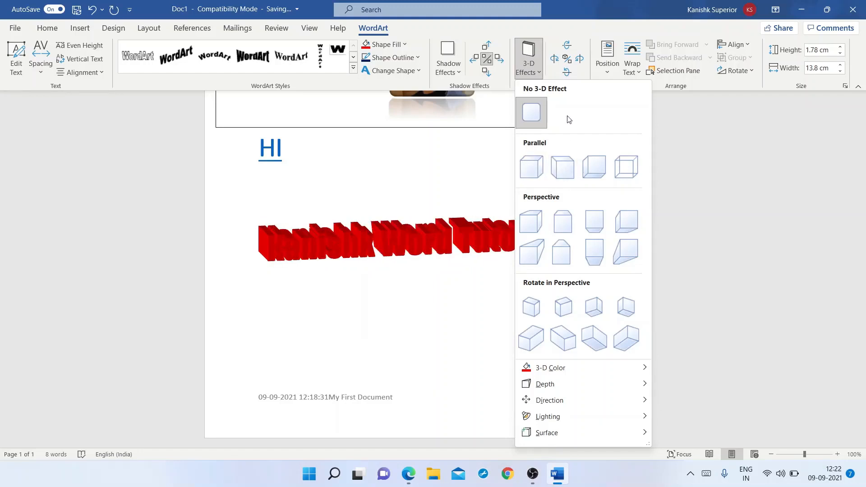
{"action": "left_click", "coordinate": [634, 328]}
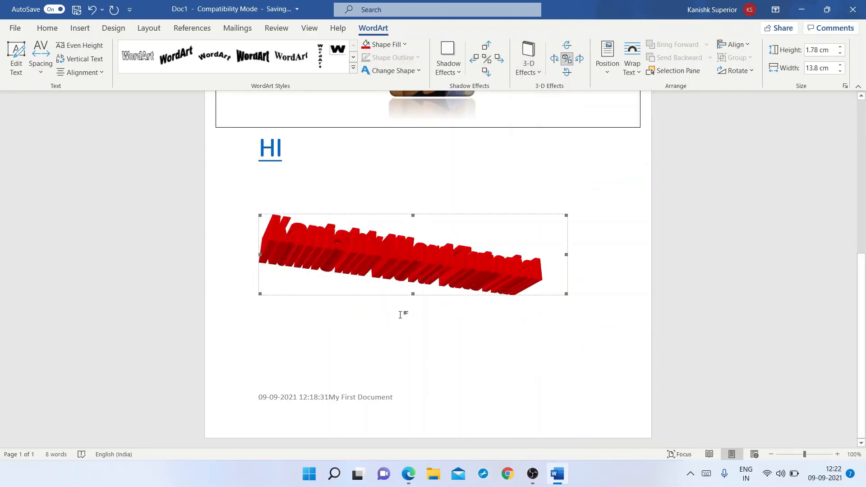
{"action": "key", "text": "ctrl+z"}
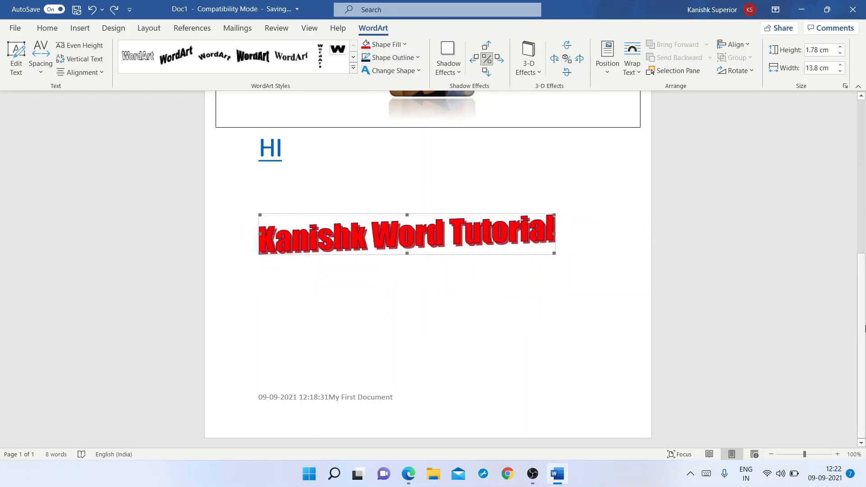
{"action": "left_click_drag", "start_coordinate": [860, 325], "coordinate": [857, 193]}
{"action": "scroll", "coordinate": [858, 193], "scroll_direction": "up", "scroll_amount": 1}
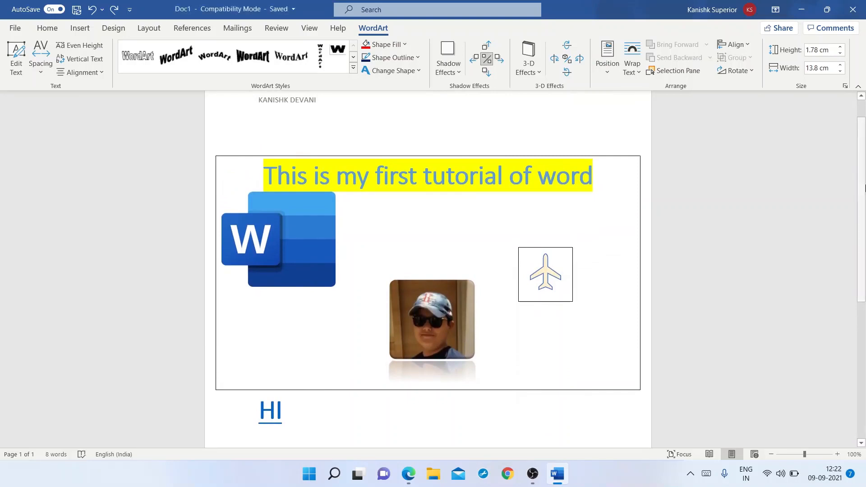
{"action": "left_click_drag", "start_coordinate": [865, 204], "coordinate": [864, 115]}
{"action": "scroll", "coordinate": [864, 167], "scroll_direction": "down", "scroll_amount": 2}
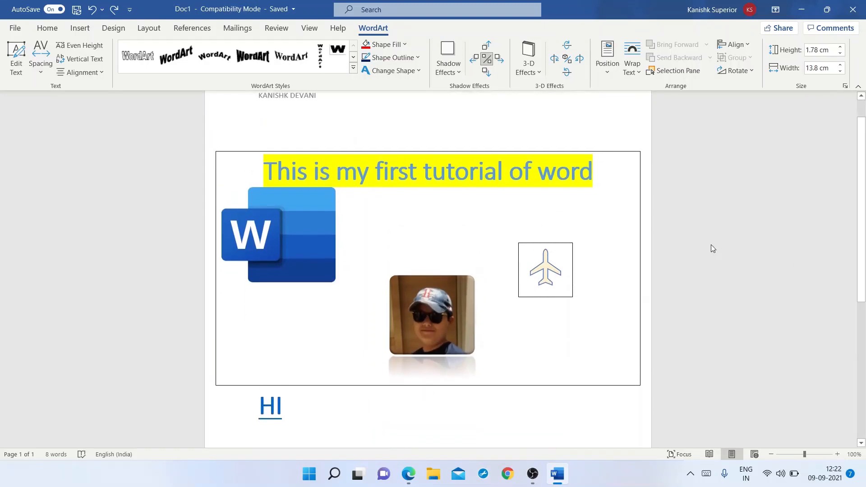
{"action": "left_click", "coordinate": [536, 479]}
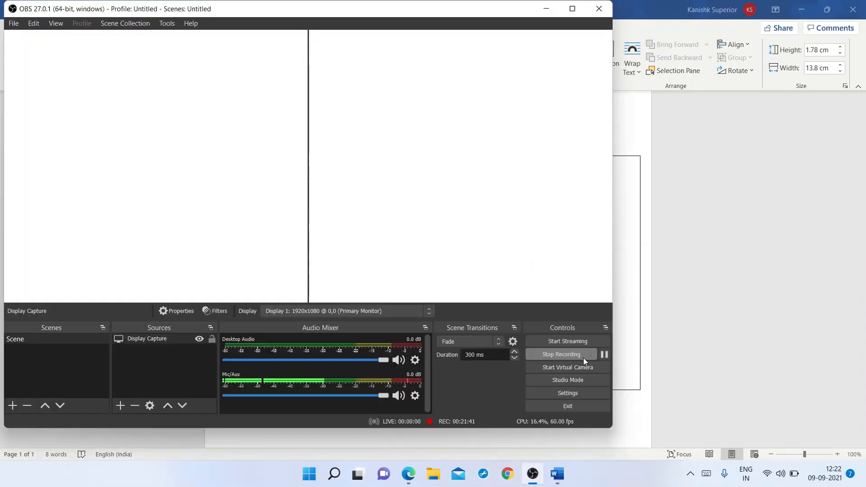